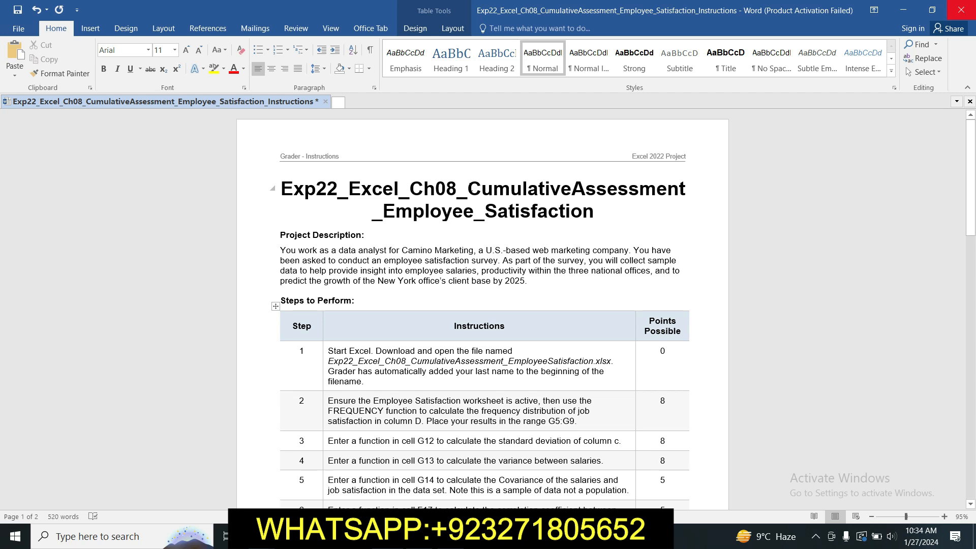
Step: Highlight the full two-line title of the instructions document in yellow
left_click_drag(468, 190, 572, 210)
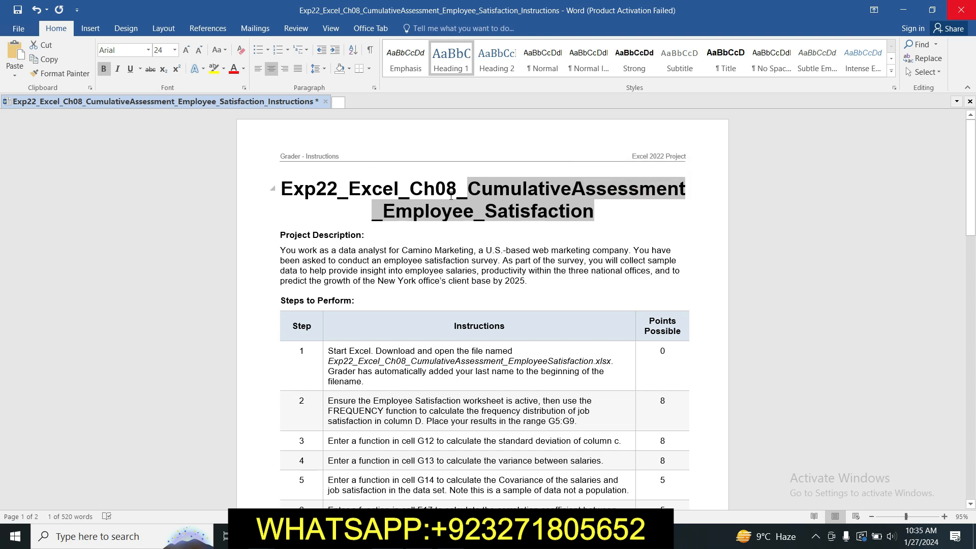
left_click(334, 199)
left_click_drag(288, 183, 638, 217)
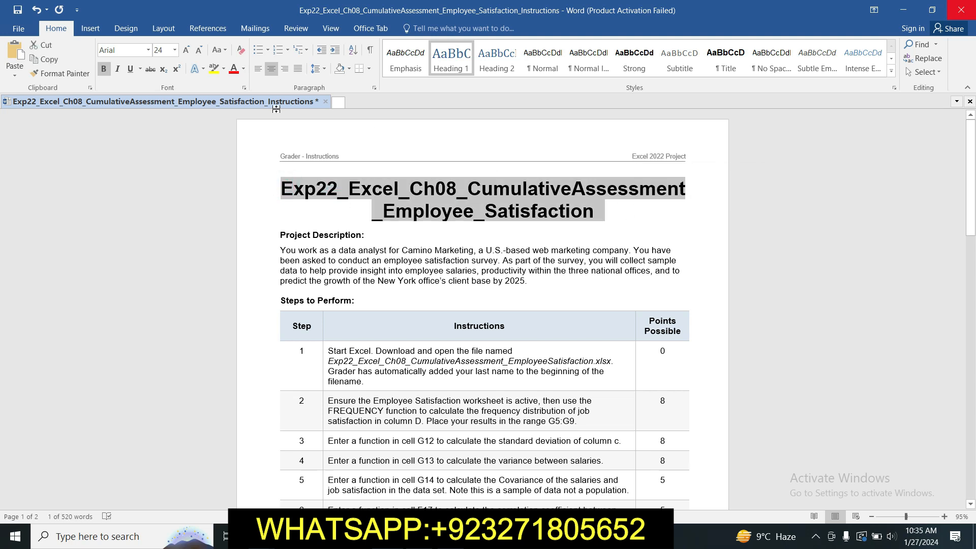
left_click(215, 69)
left_click(476, 223)
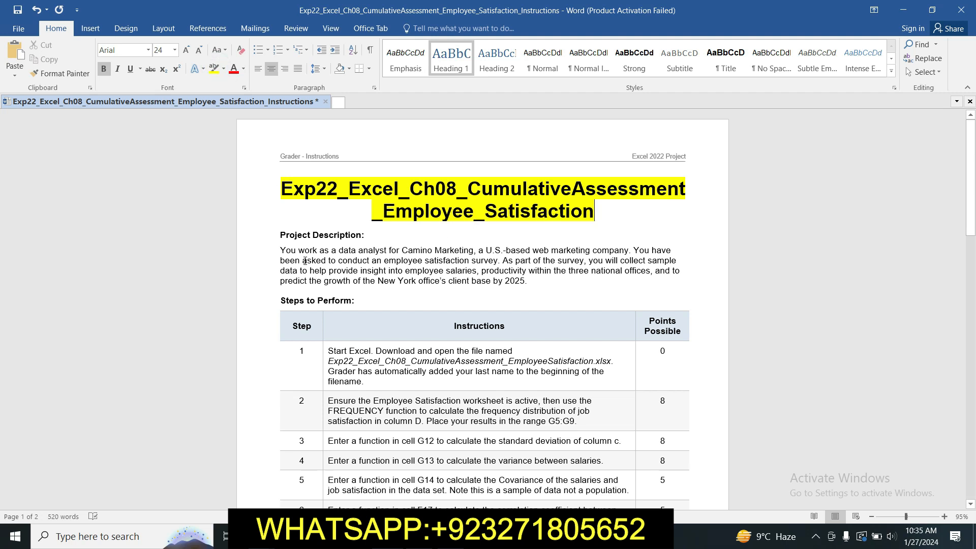
Step: Highlight the Project Description paragraph in yellow
triple_click(284, 253)
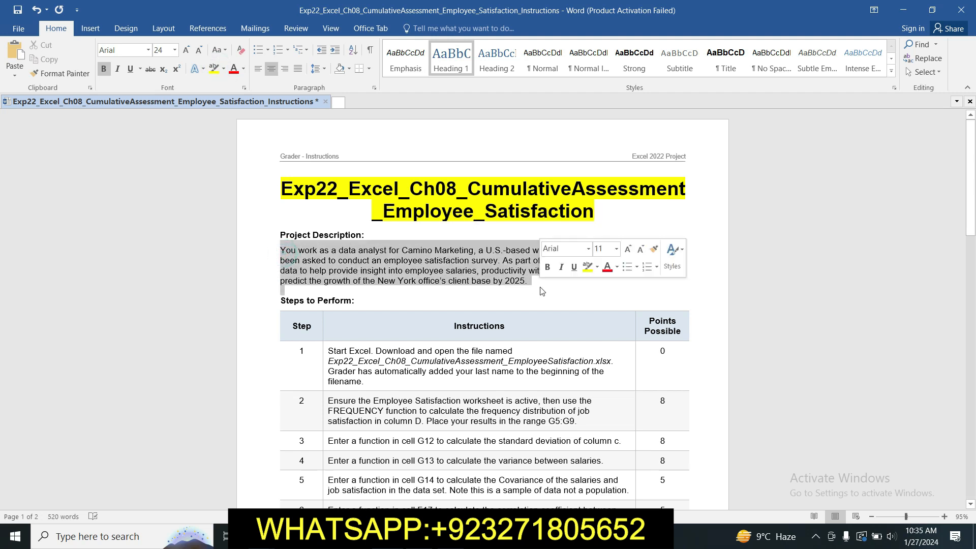
left_click(214, 68)
left_click(344, 319)
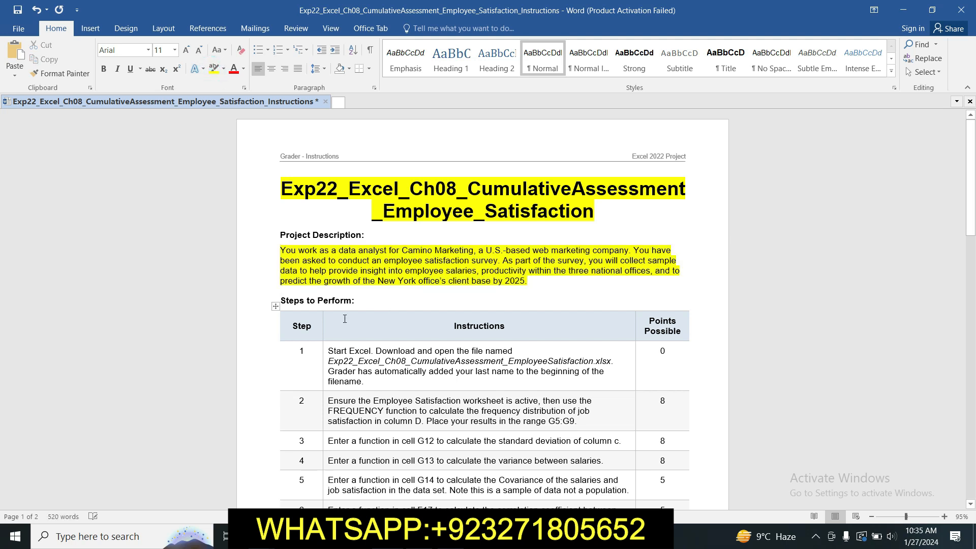
Step: Highlight the step 1 instruction text in the table in yellow and save the document
left_click(324, 351)
left_click(371, 389)
left_click(365, 382)
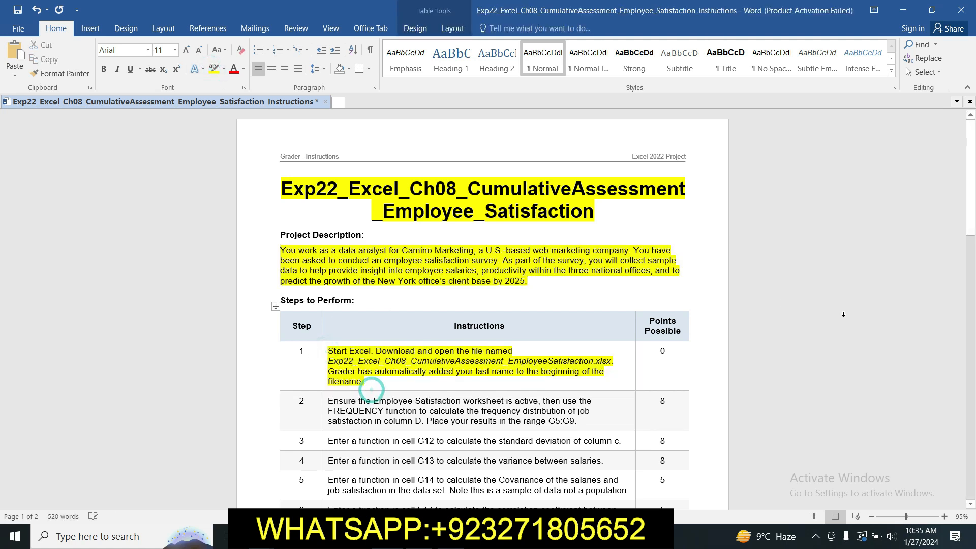
scroll(334, 285, "down", 3)
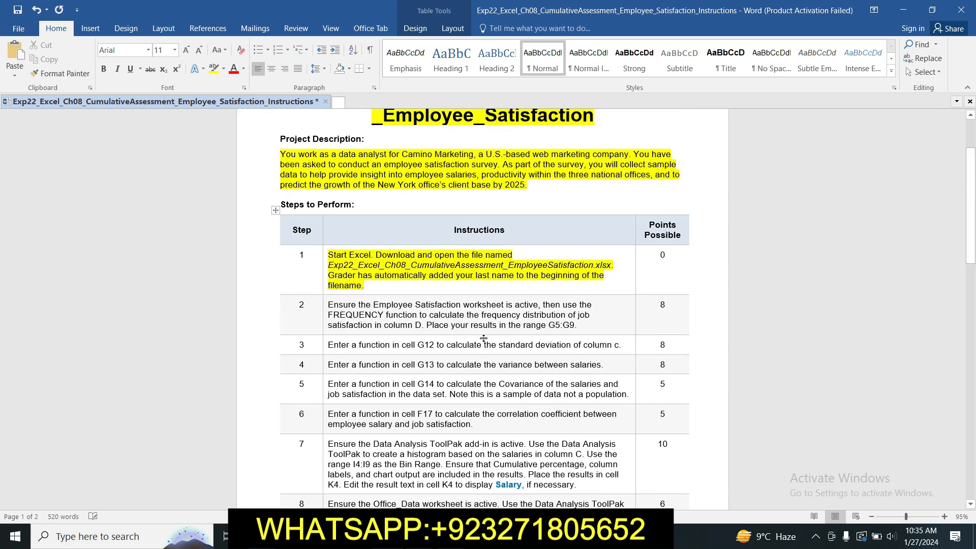
key("ctrl+s")
Step: Highlight the step 2 instruction about the FREQUENCY function in yellow, checking it against the Employee Satisfaction worksheet in Excel
key("alt+Tab")
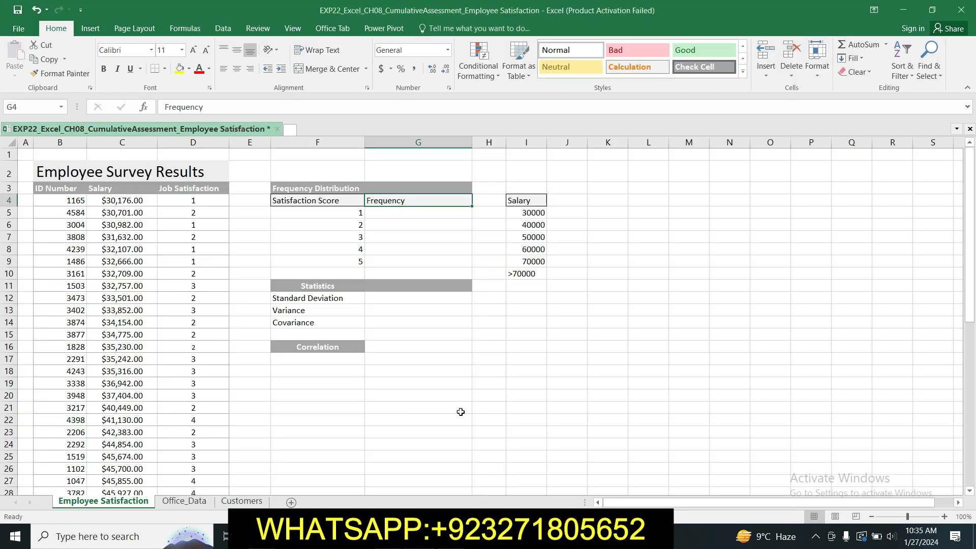
key("alt+Tab")
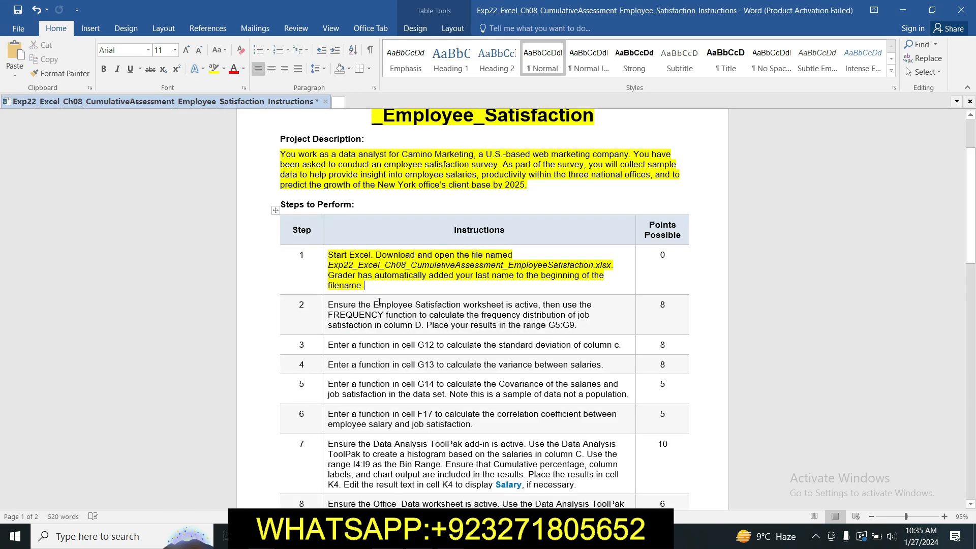
left_click(326, 305)
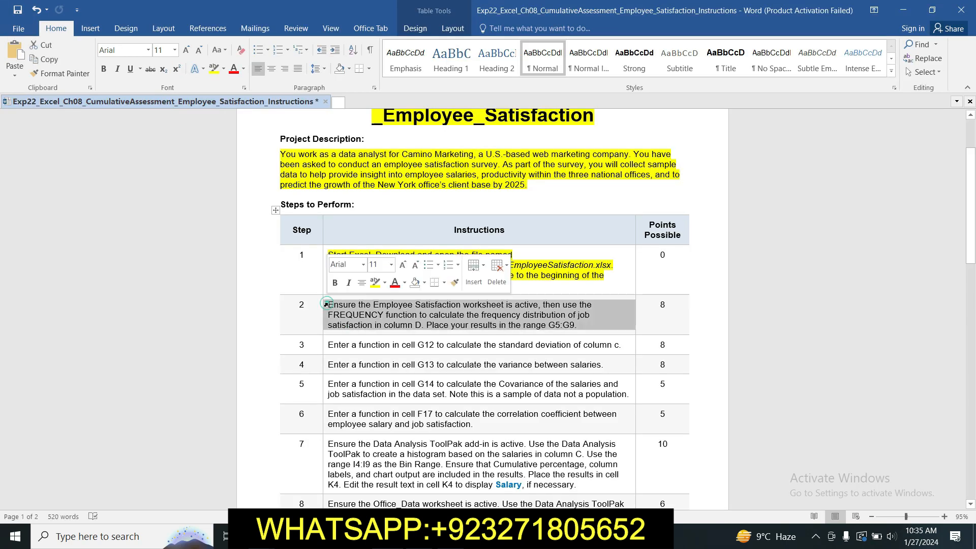
left_click(376, 283)
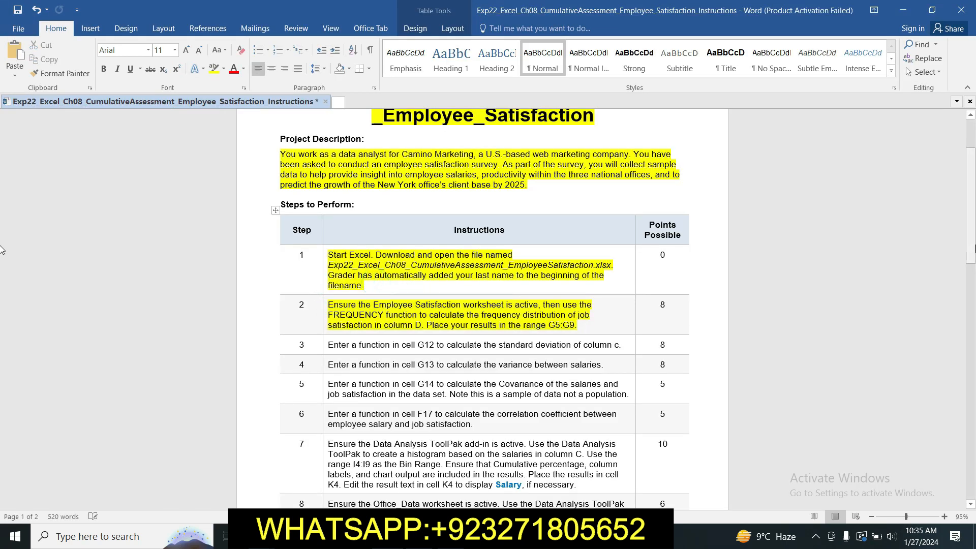
scroll(813, 219, "down", 3)
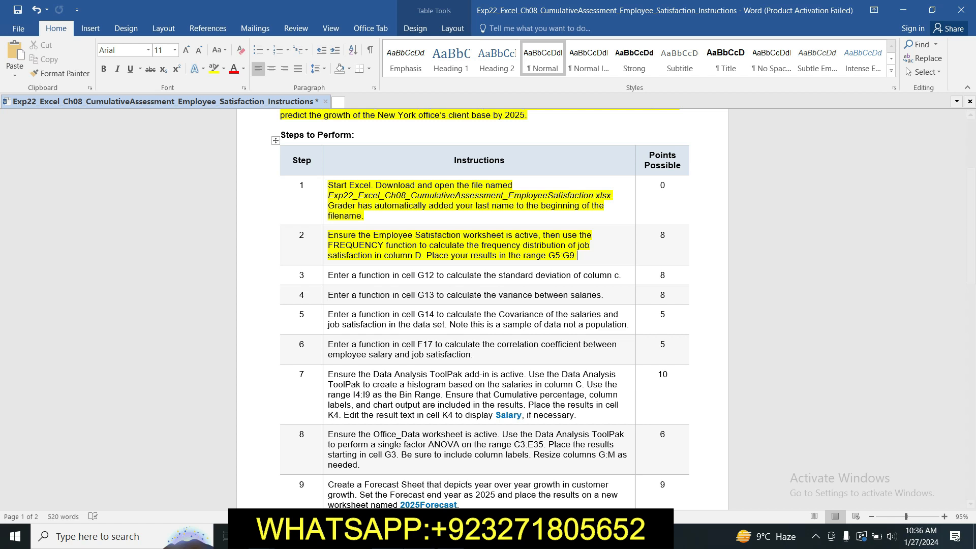
left_click(407, 537)
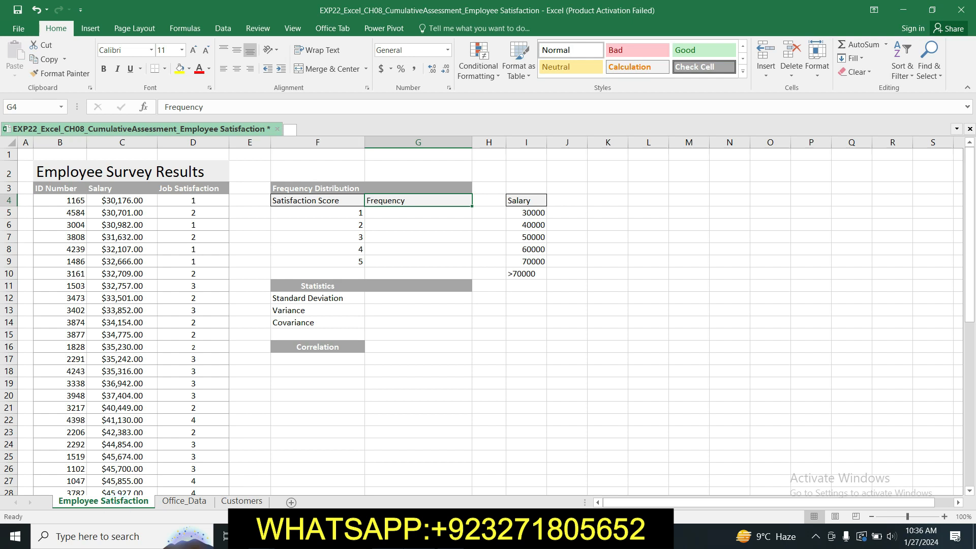
key("alt+Tab")
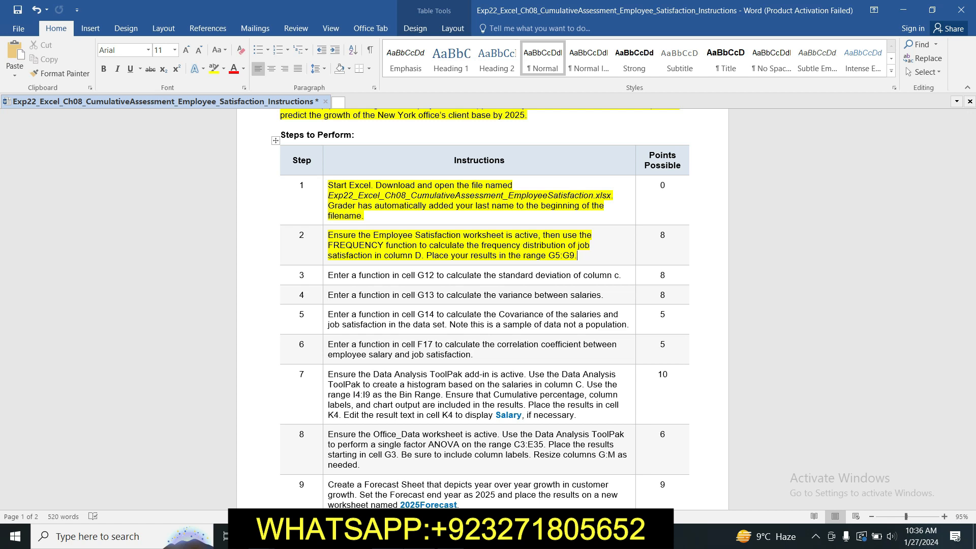
Step: Switch to the Excel workbook and enter =FREQUENCY(D4:D53,F5:F9) in cell G5 of the Employee Satisfaction worksheet
key("alt+Tab")
left_click(418, 214)
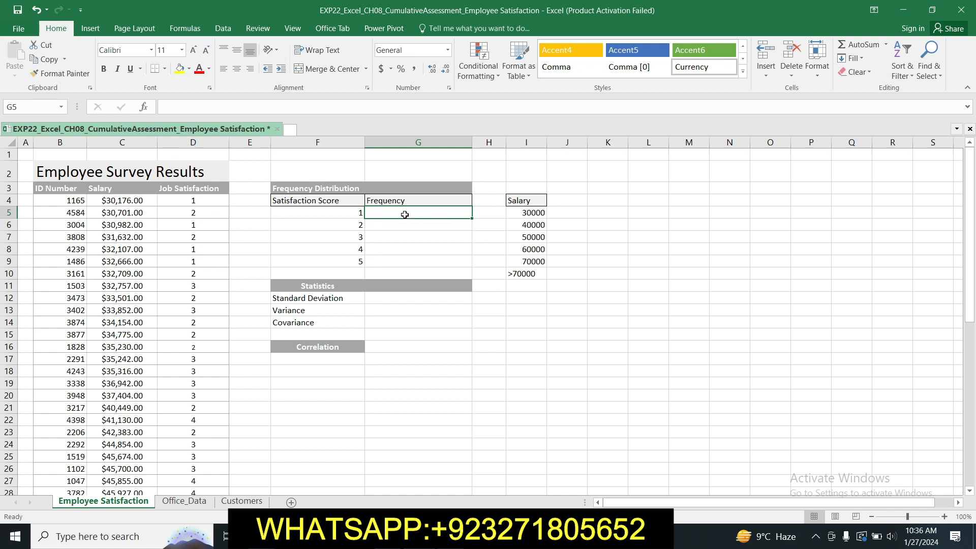
type("=")
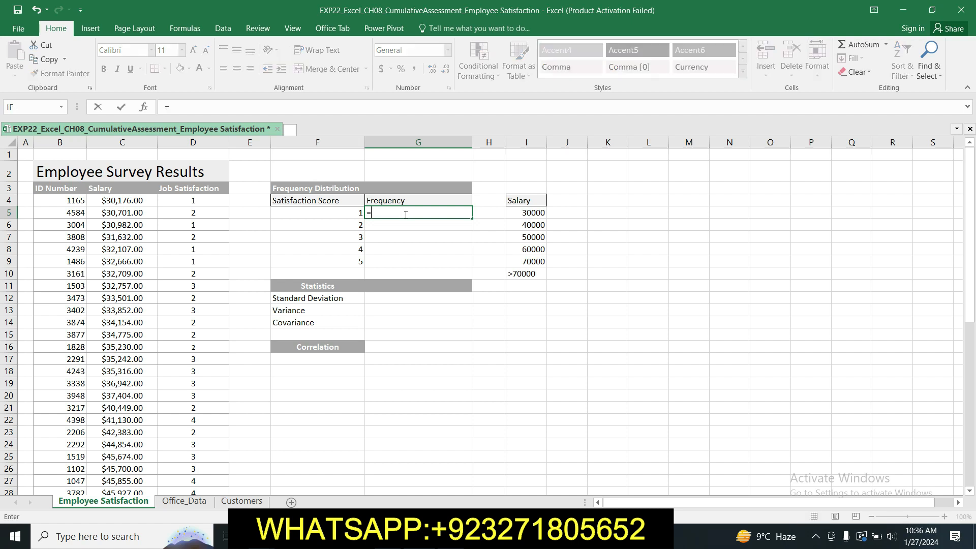
type("FREQU")
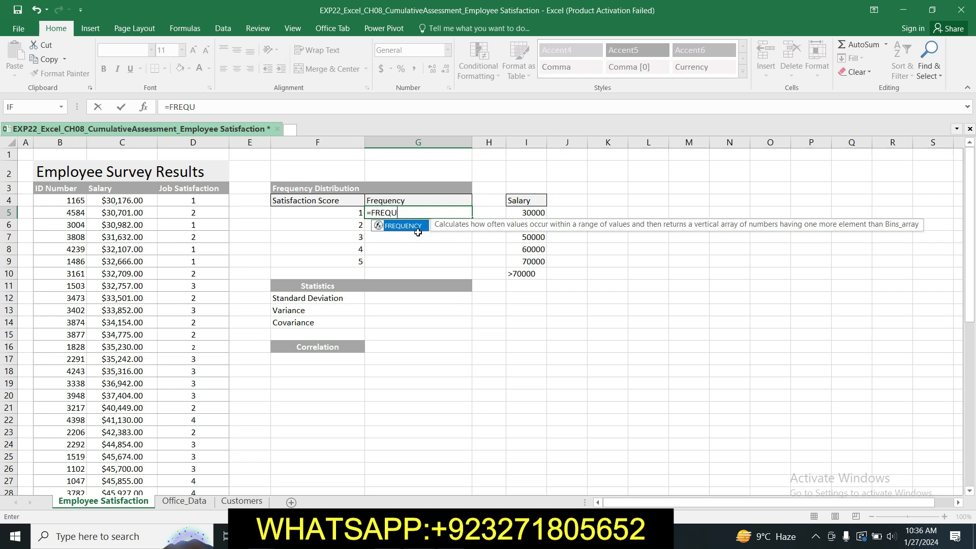
double_click(421, 229)
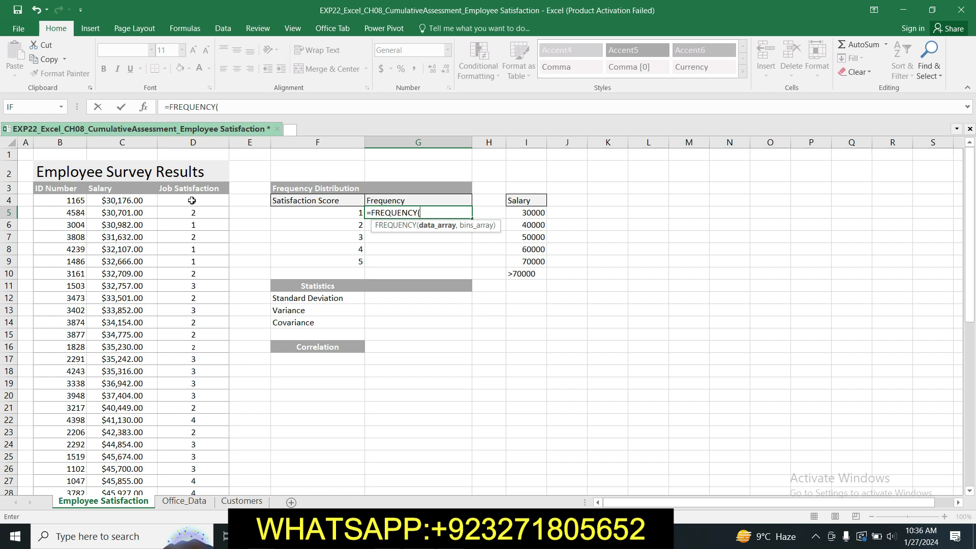
left_click_drag(191, 201, 201, 460)
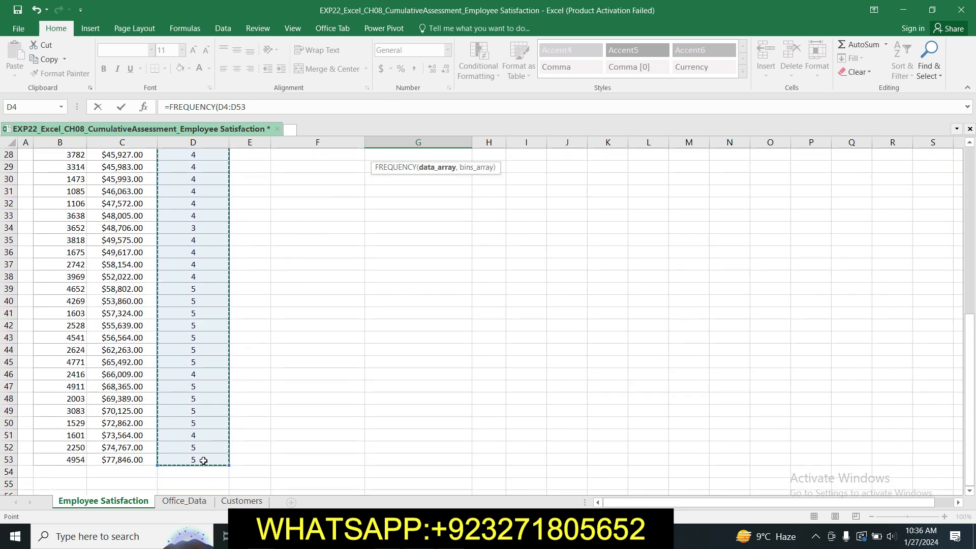
left_click_drag(970, 390, 972, 216)
type(",")
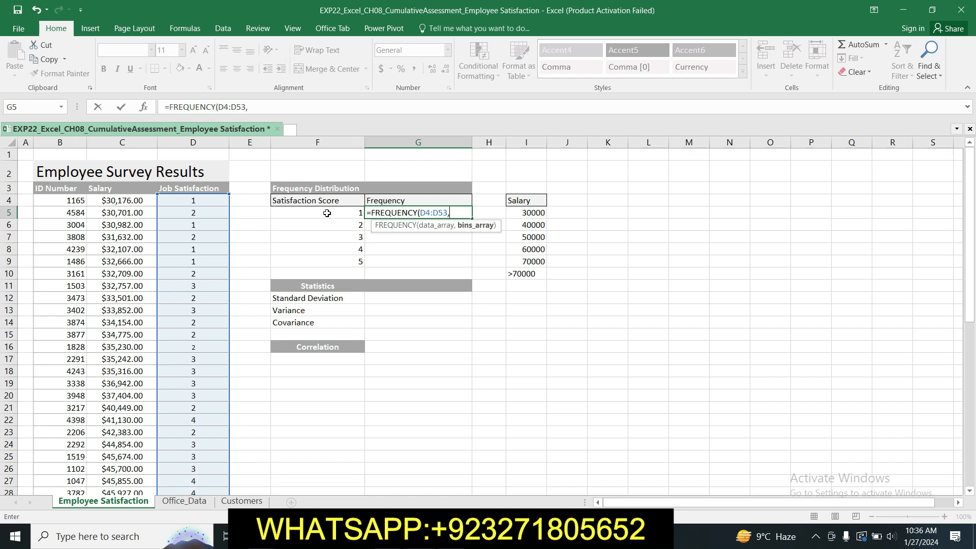
left_click_drag(328, 212, 331, 261)
left_click(276, 107)
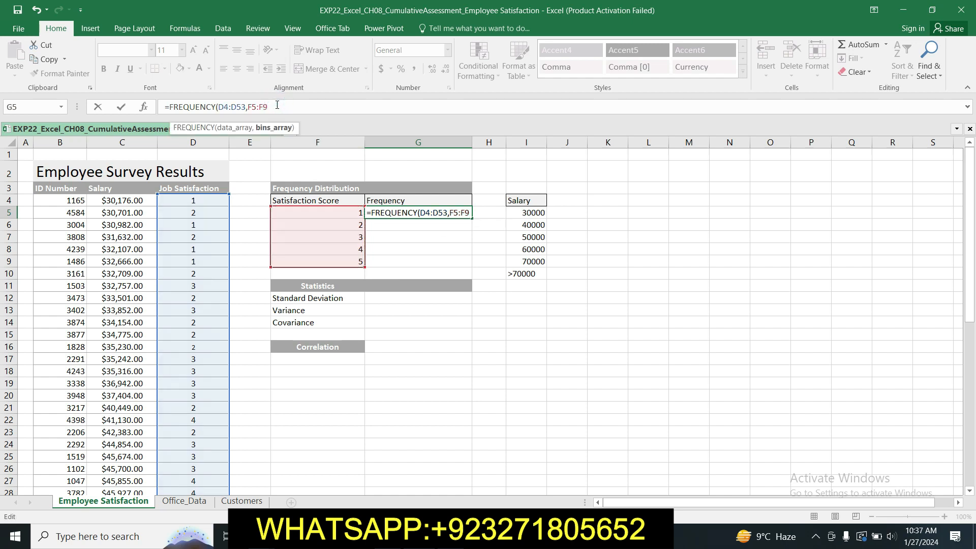
type(")")
key("Return")
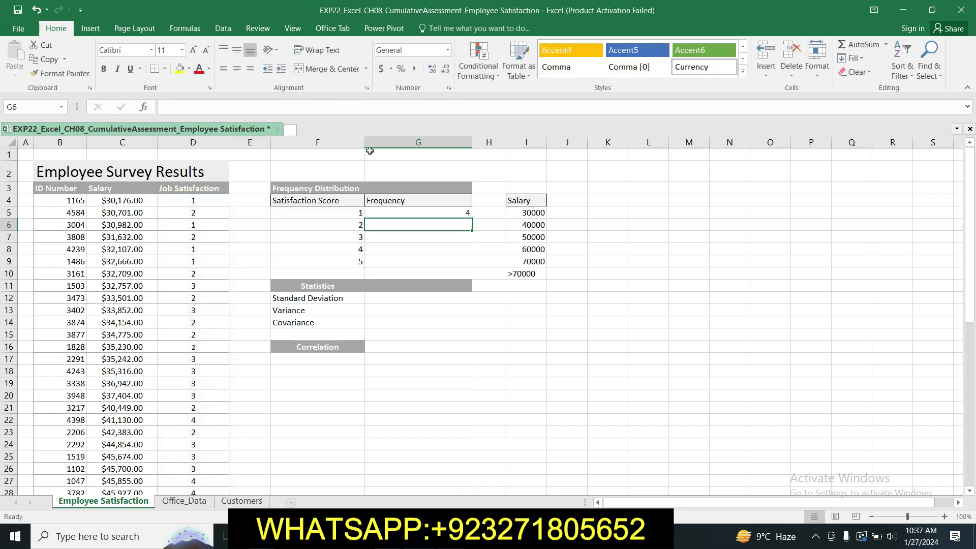
Step: Check the required result range in the Word instructions, and fill the FREQUENCY formula from G5 down to G9 in Excel
left_click(418, 211)
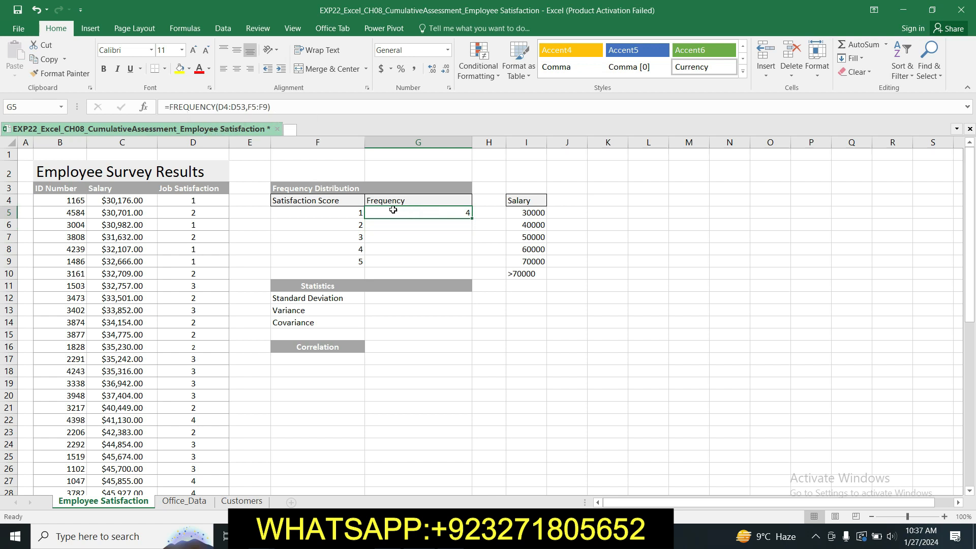
key("alt+Tab")
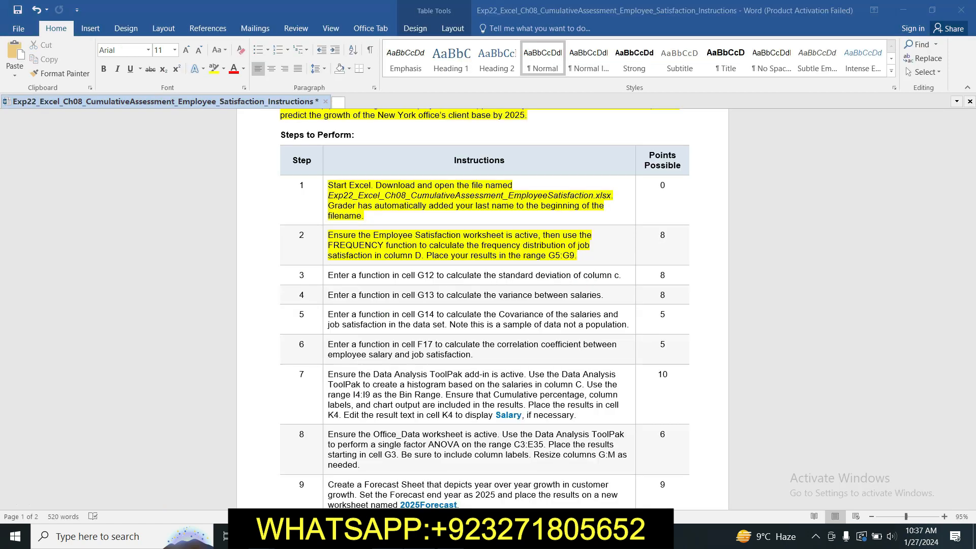
double_click(565, 255)
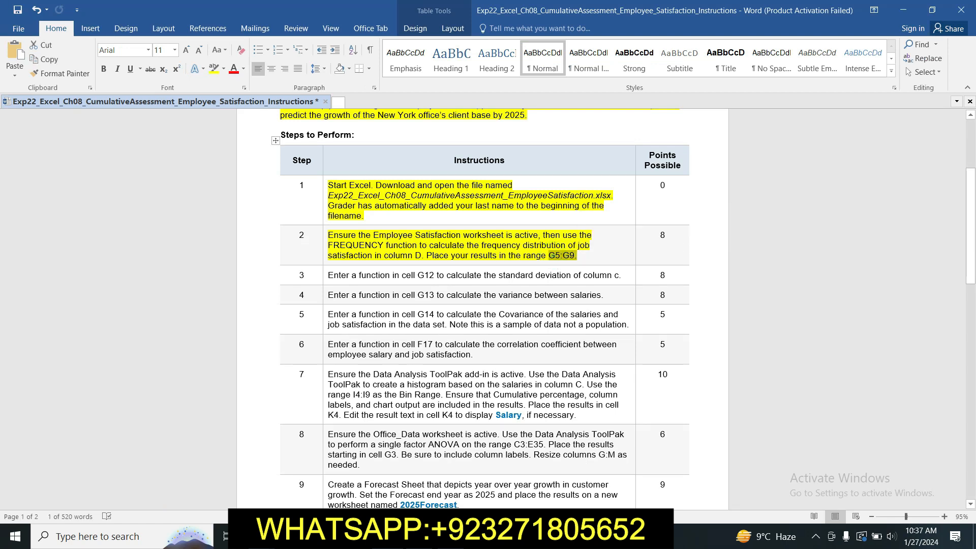
key("alt+Tab")
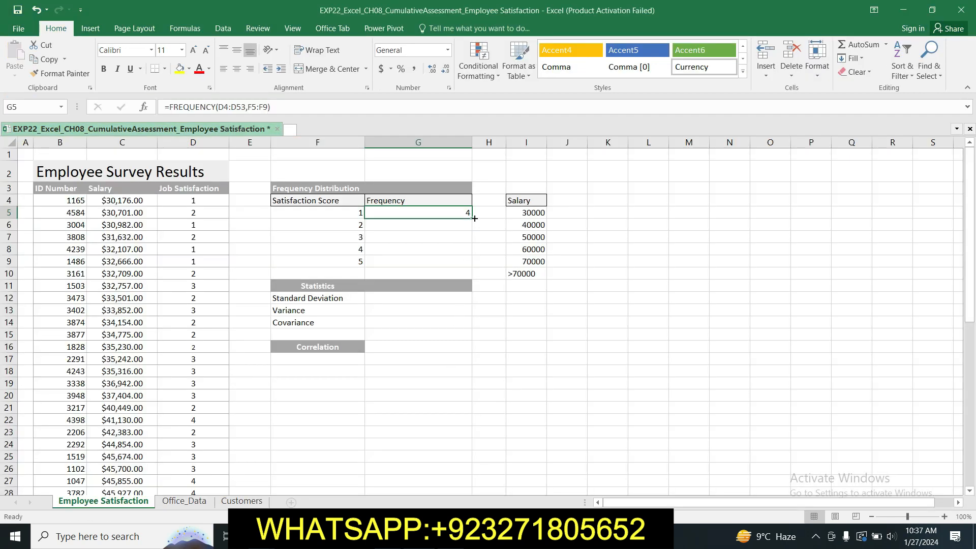
left_click_drag(473, 219, 473, 268)
left_click(521, 385)
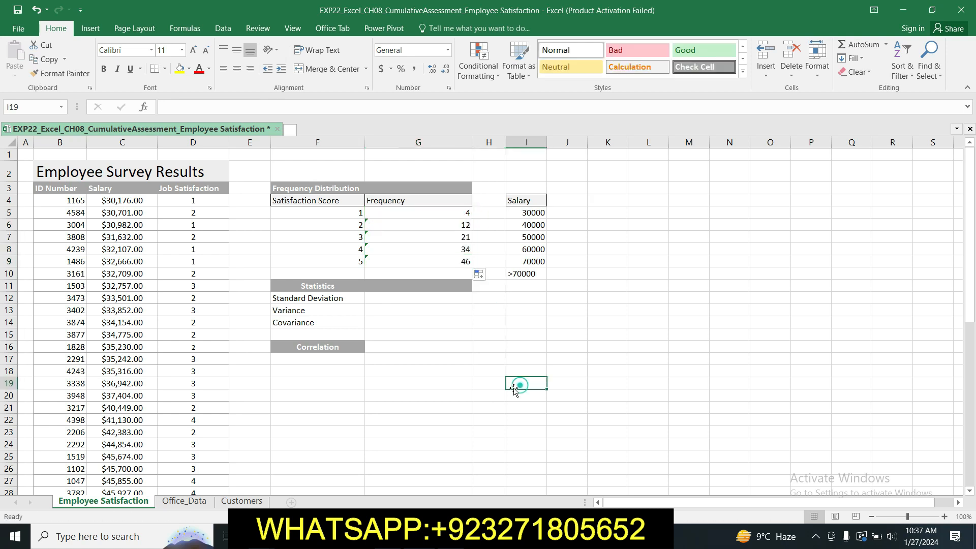
Step: Switch to the Word instructions and highlight the step 3 text about the standard deviation in G12 in yellow
key("alt+Tab")
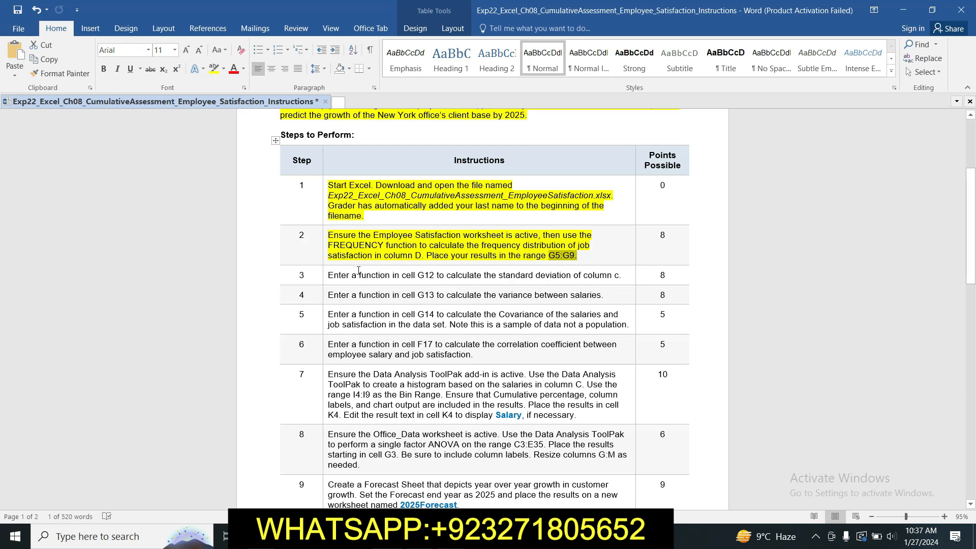
left_click(322, 275)
left_click(371, 252)
left_click(384, 275)
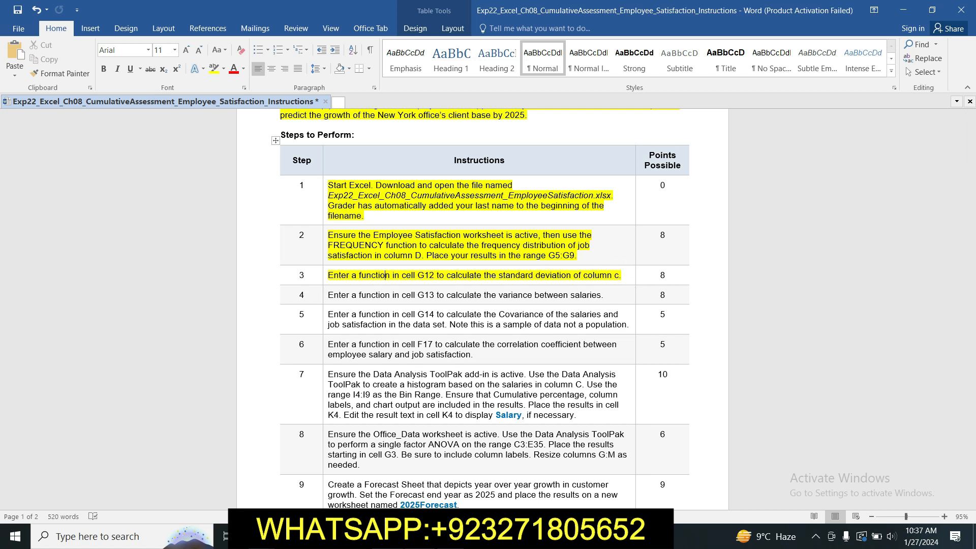
Step: Switch to the Excel workbook and enter =STDEV.S(C4:C53) in cell G12 of the Employee Satisfaction worksheet
left_click(420, 537)
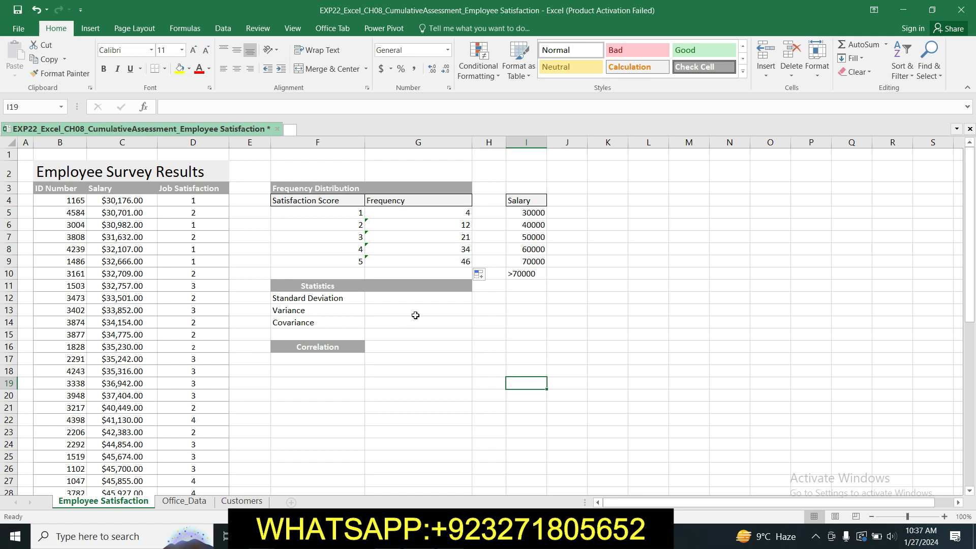
left_click(426, 302)
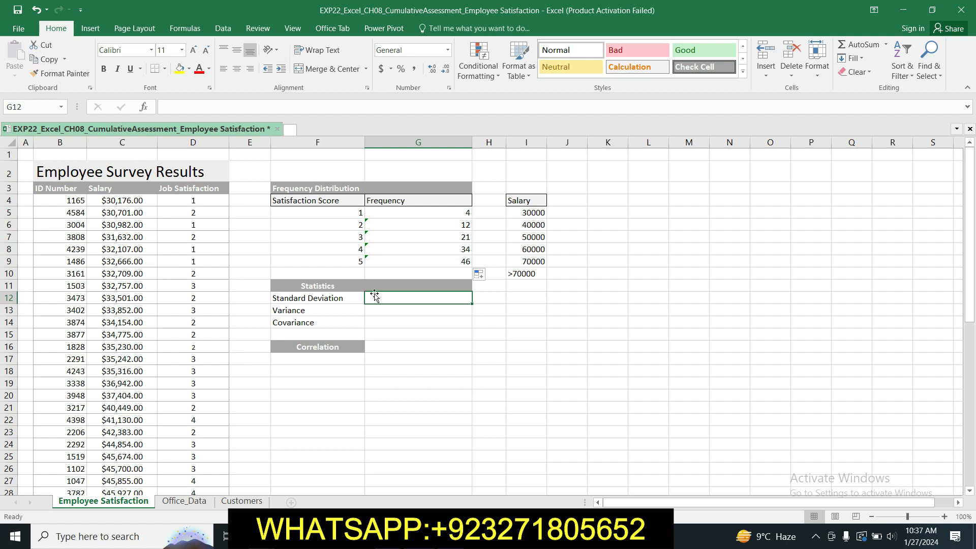
type("=")
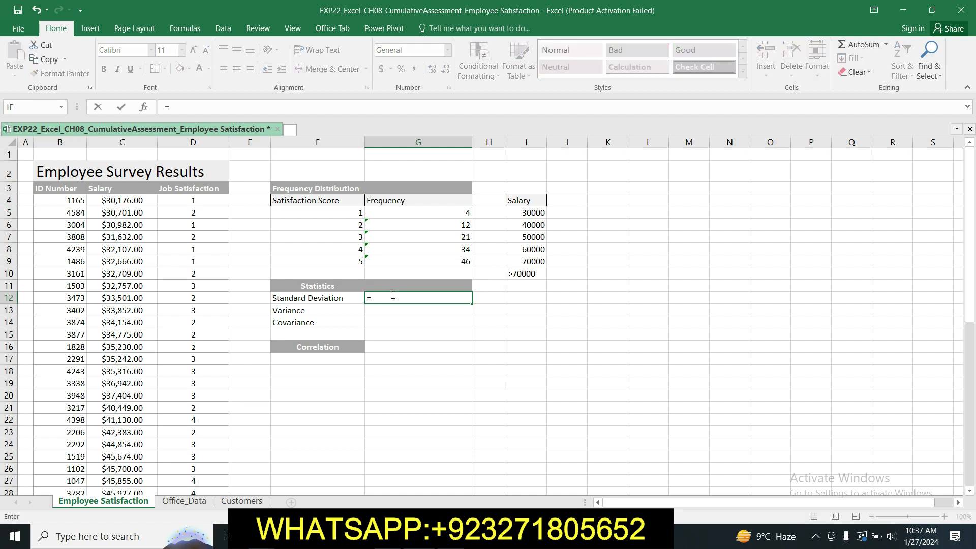
type("ST")
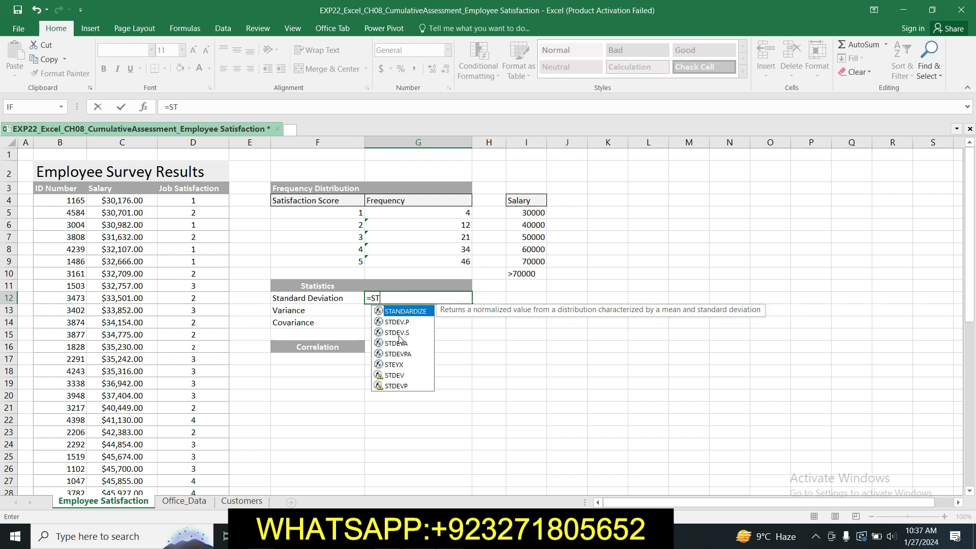
left_click(399, 333)
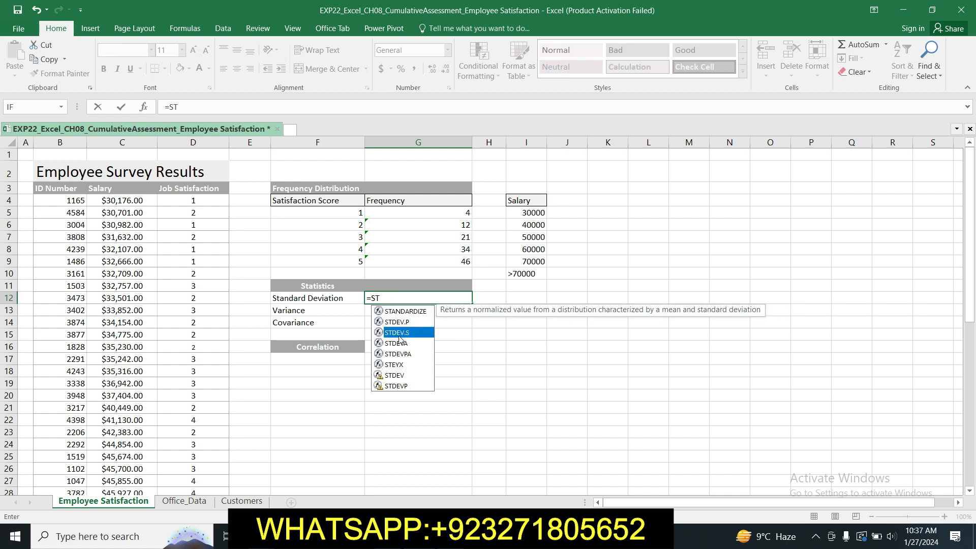
double_click(399, 333)
left_click(399, 335)
key("BackSpace")
key("BackSpace")
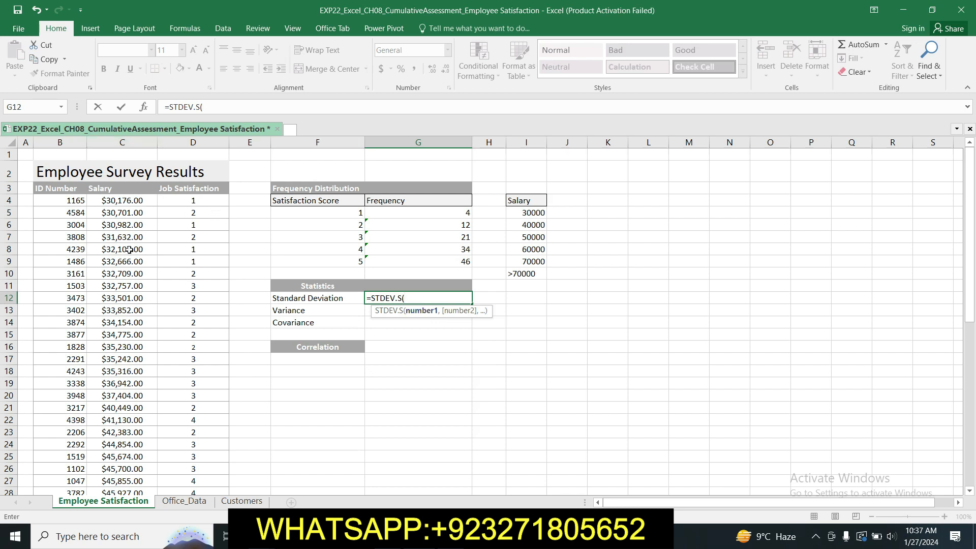
left_click_drag(111, 199, 131, 457)
type(")")
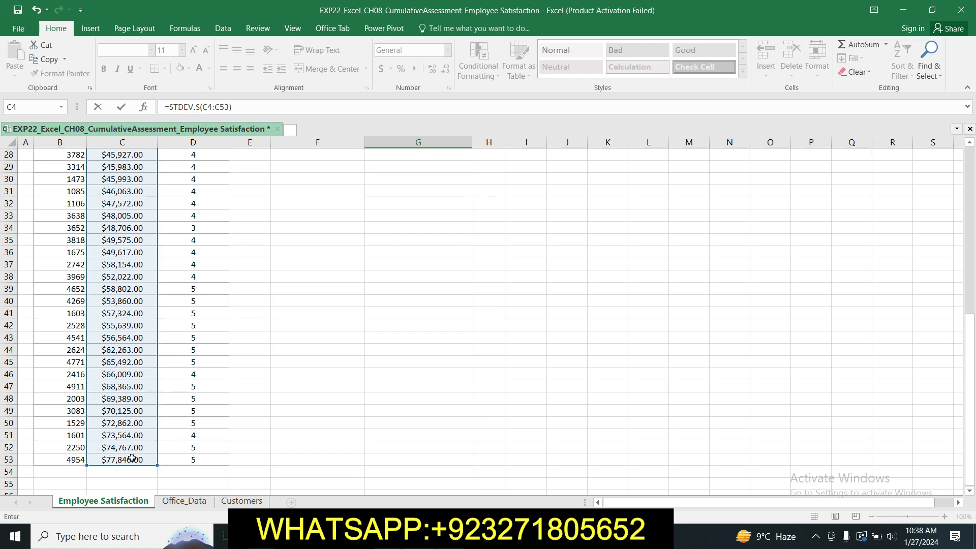
key("Return")
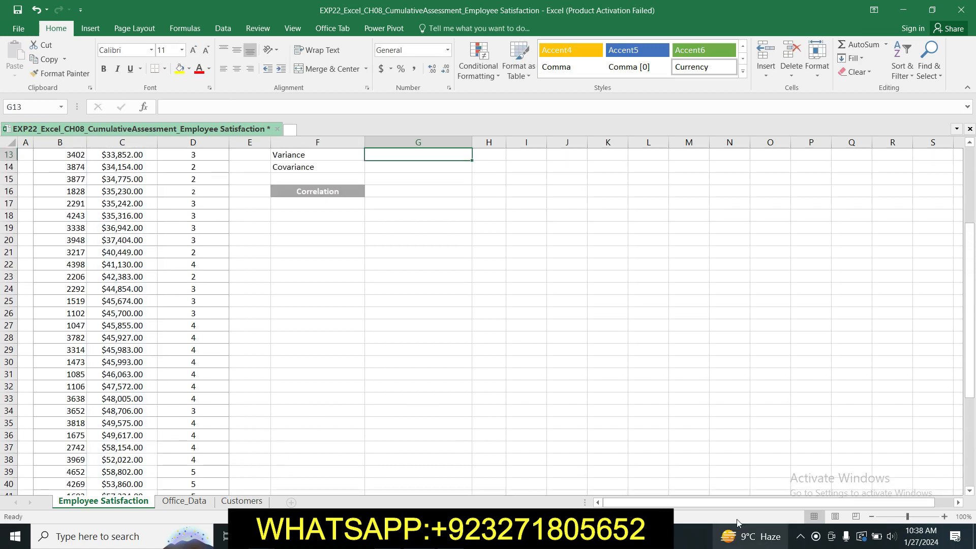
left_click_drag(971, 354, 971, 302)
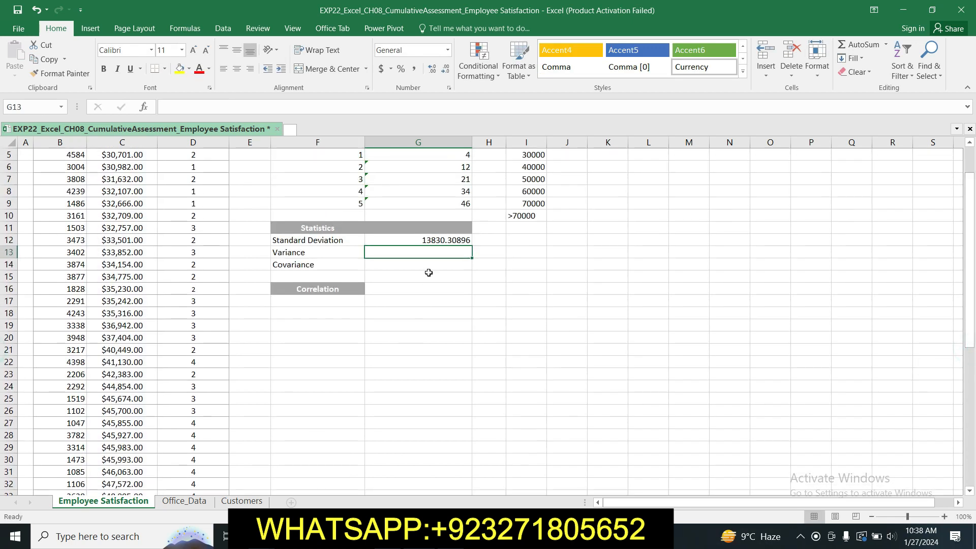
left_click(433, 240)
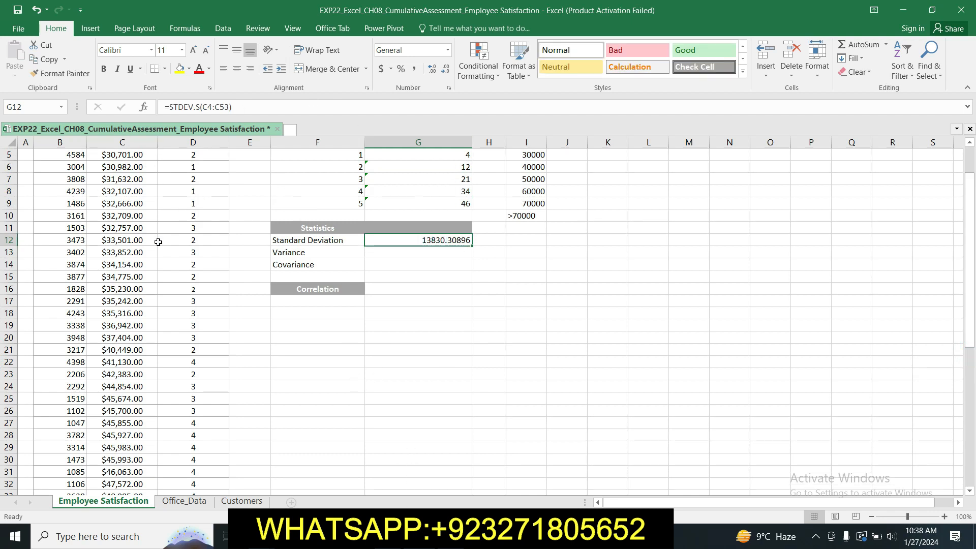
Step: Switch to the Word instructions and highlight the step 4 text about the variance in G13 in yellow
key("alt+Tab")
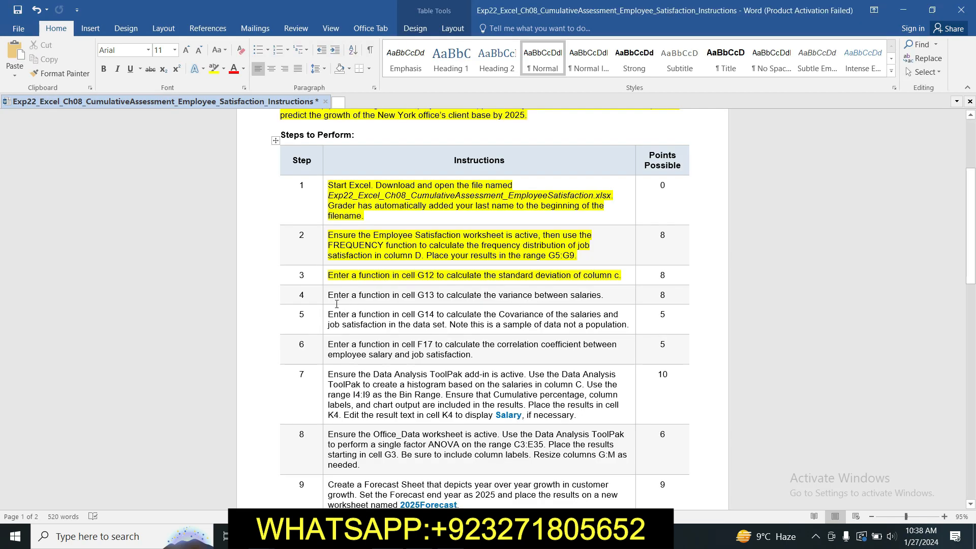
left_click(323, 296)
left_click(375, 277)
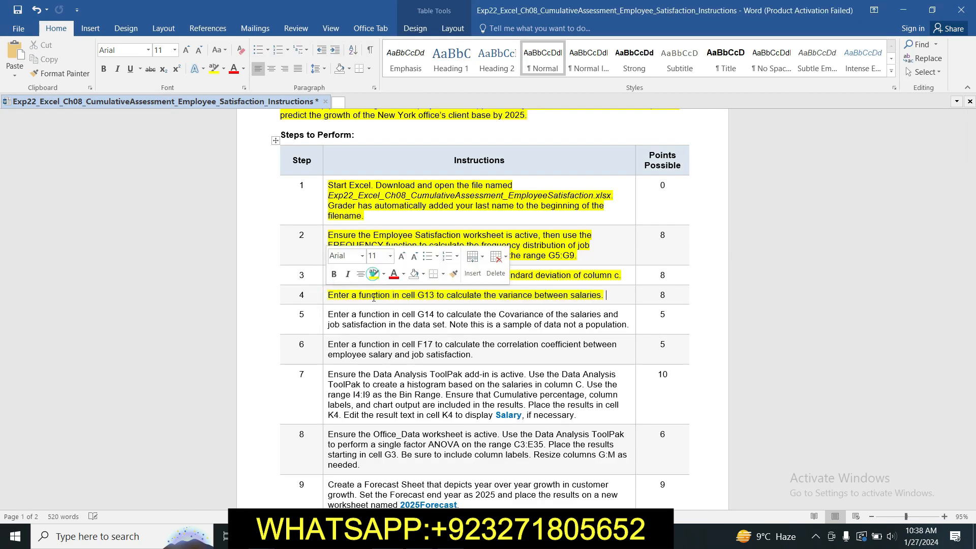
left_click(376, 321)
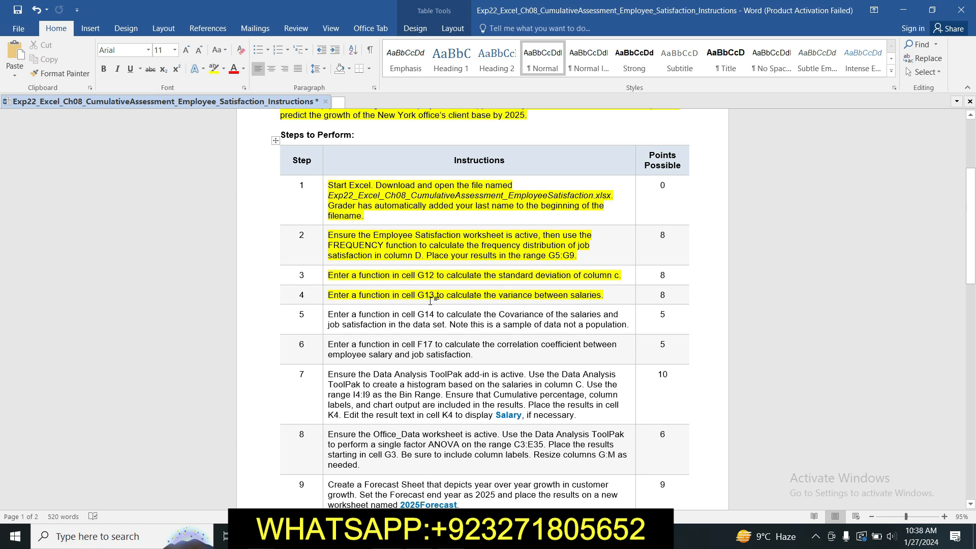
Step: Switch to the Excel workbook and enter =VAR.S(C4:C53) in cell G13 to calculate the salary variance
key("alt+Tab")
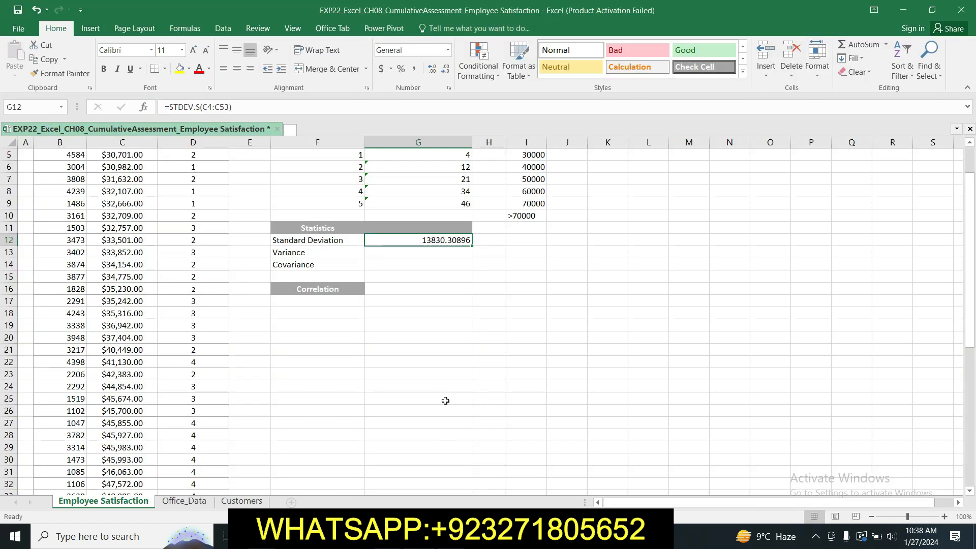
left_click(424, 253)
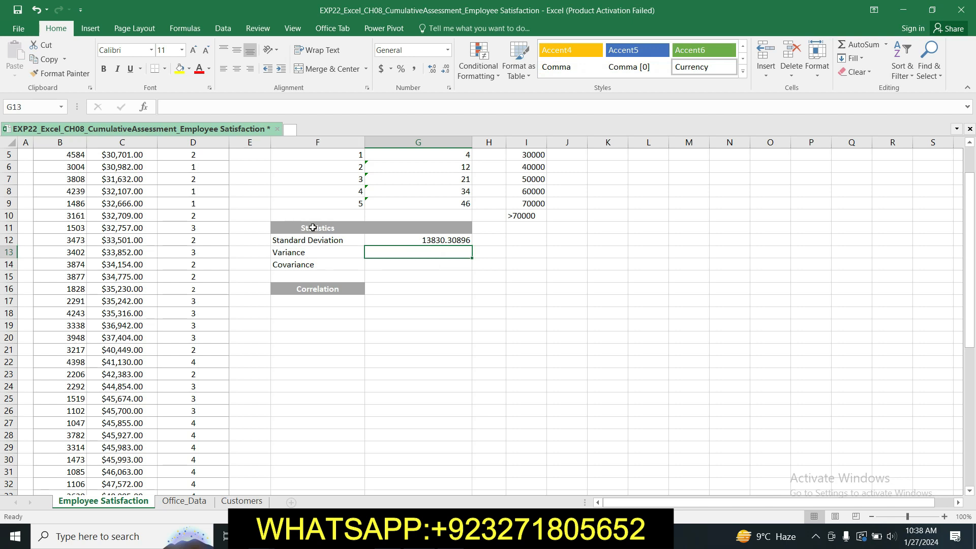
left_click_drag(970, 289, 969, 239)
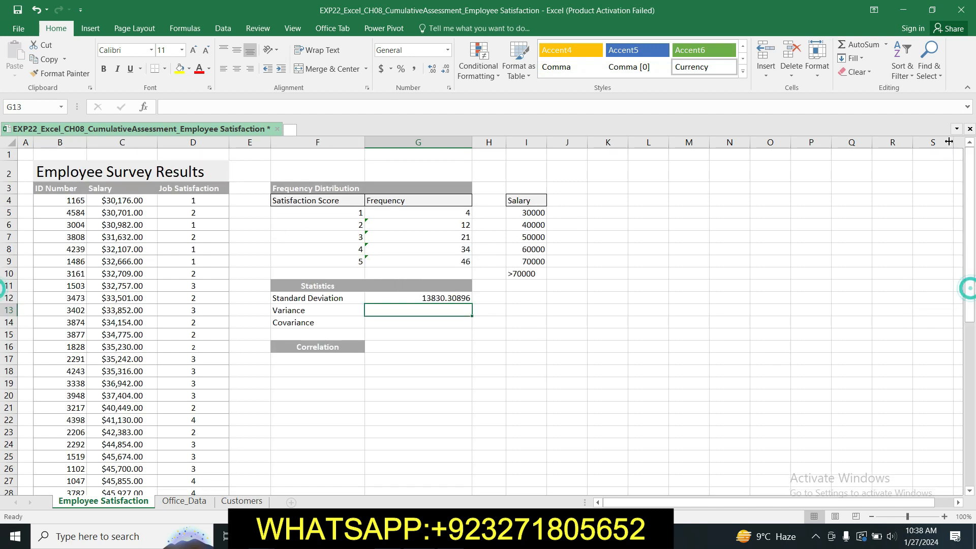
left_click(388, 311)
type("=VA")
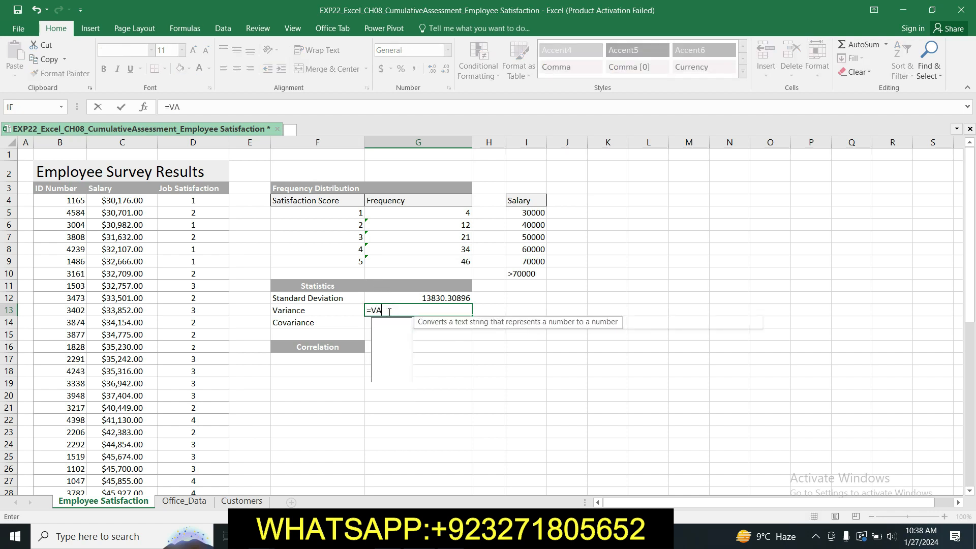
type("R")
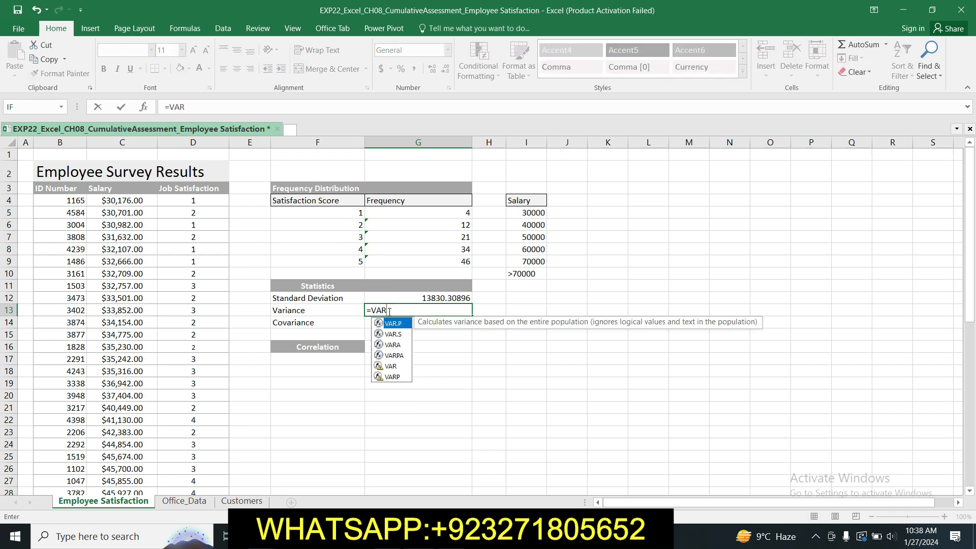
double_click(402, 334)
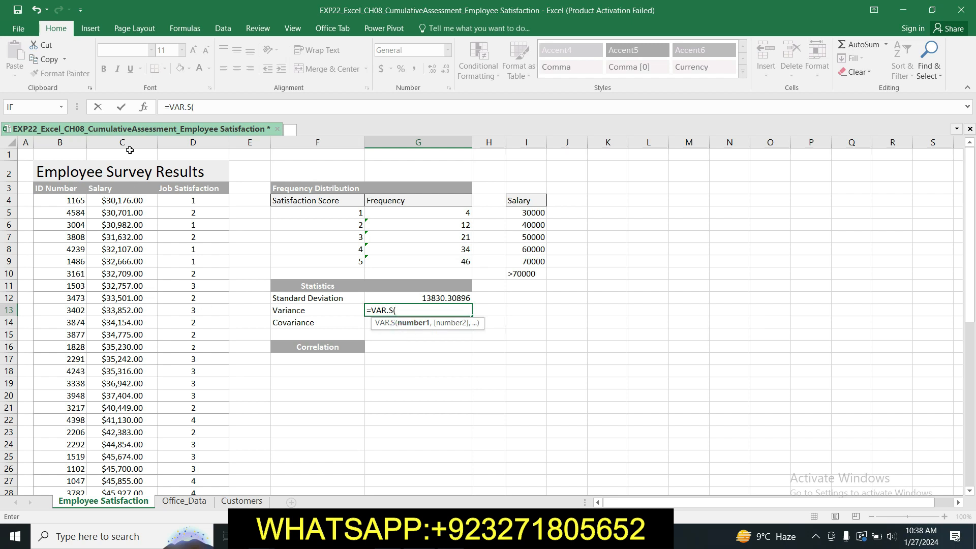
left_click(114, 199)
left_click_drag(114, 200, 134, 472)
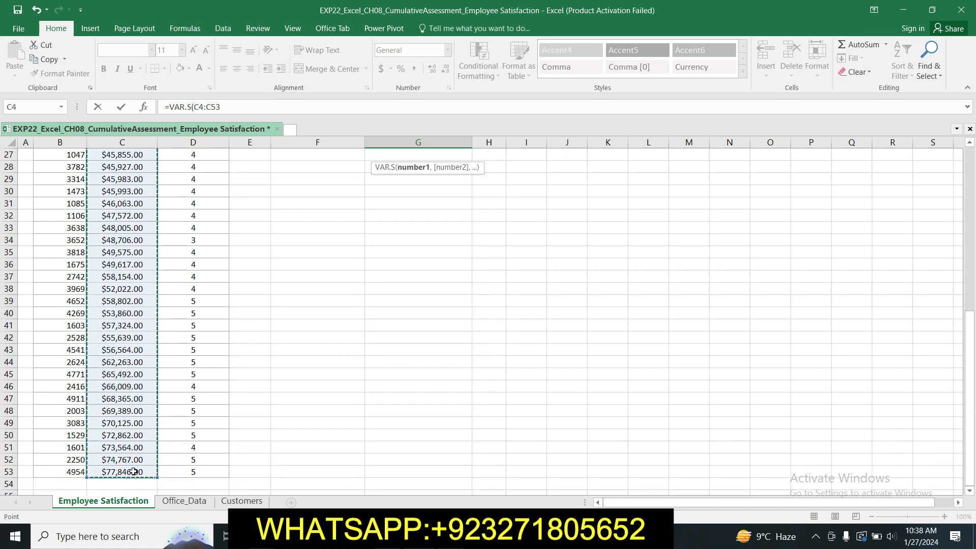
key("Escape")
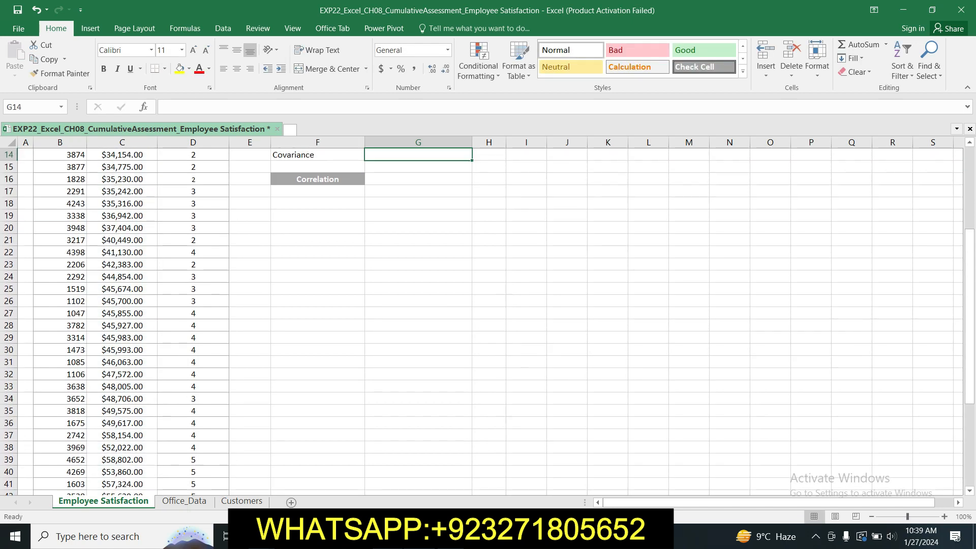
left_click_drag(967, 382, 963, 319)
left_click(438, 253)
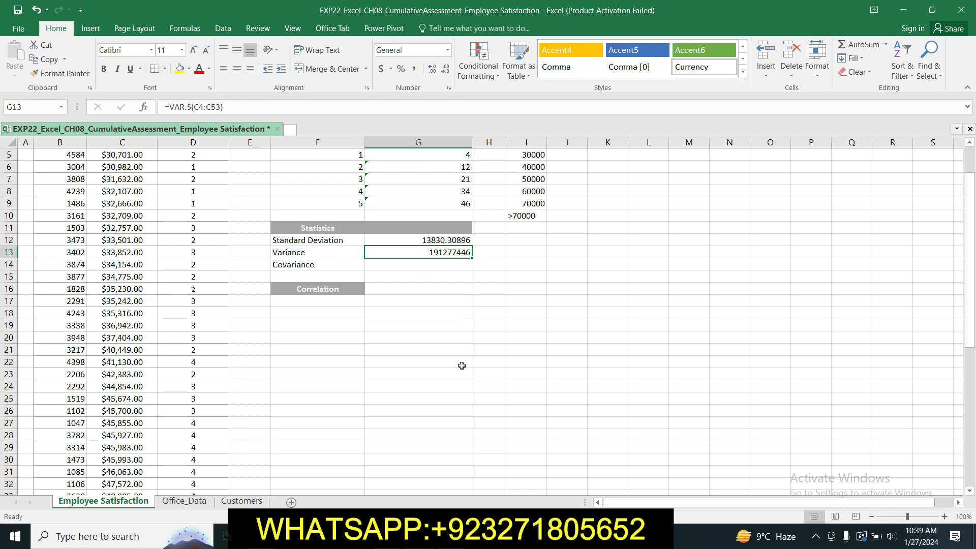
Step: Switch to the Word instructions and highlight the step 5 text about the covariance in G14 in yellow
key("alt+Tab")
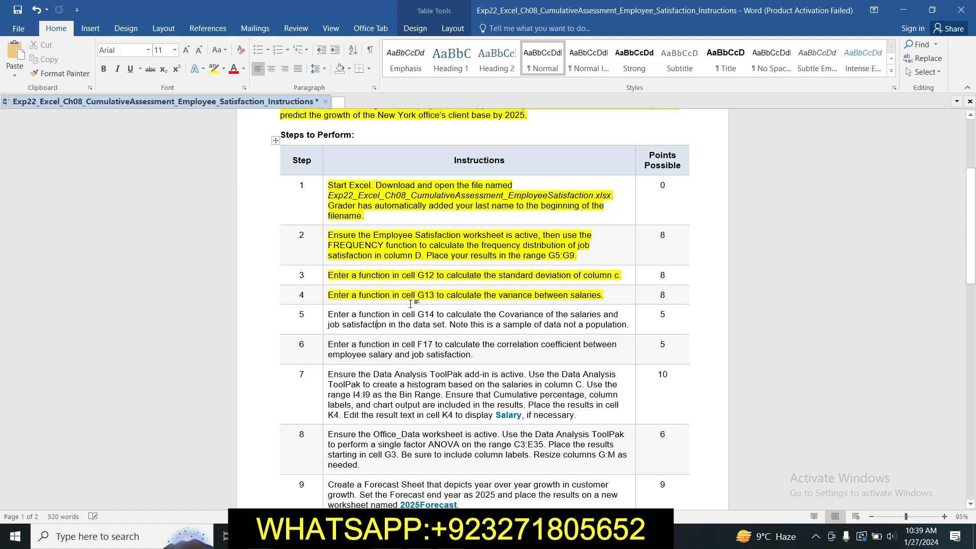
left_click(325, 314)
left_click(375, 293)
left_click(372, 324)
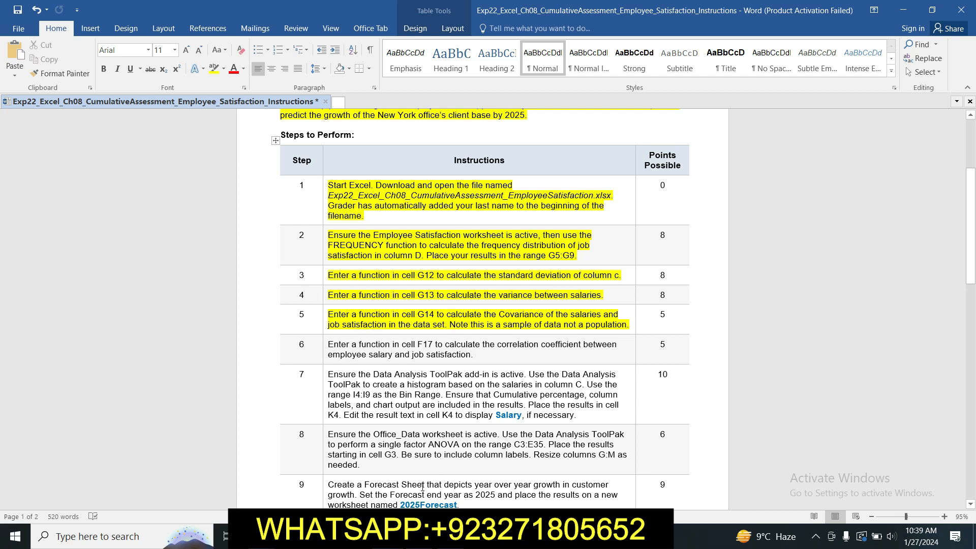
Step: Switch to the Excel workbook and enter =COVARIANCE.S(C4:C53,D4:D53) in cell G14 to calculate the sample covariance of salary and job satisfaction
left_click(419, 537)
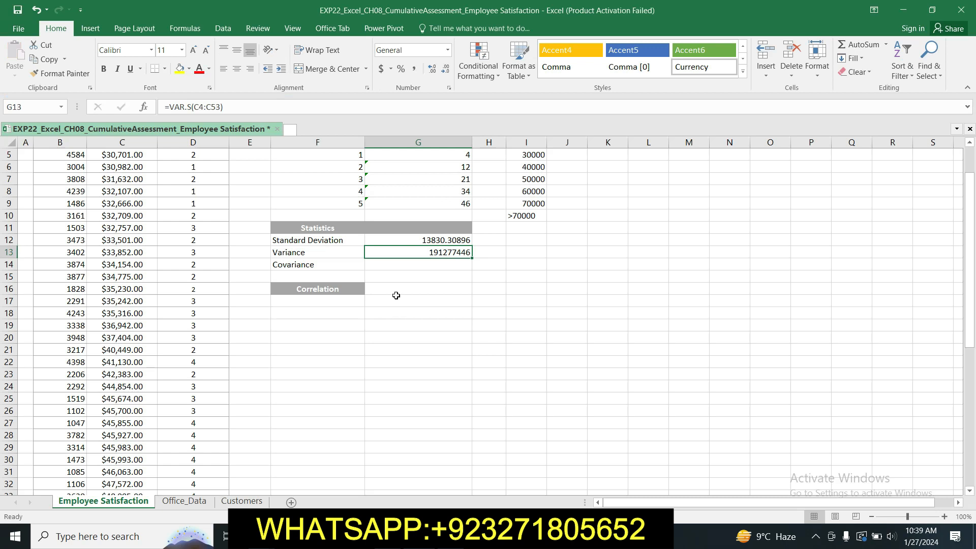
left_click(419, 263)
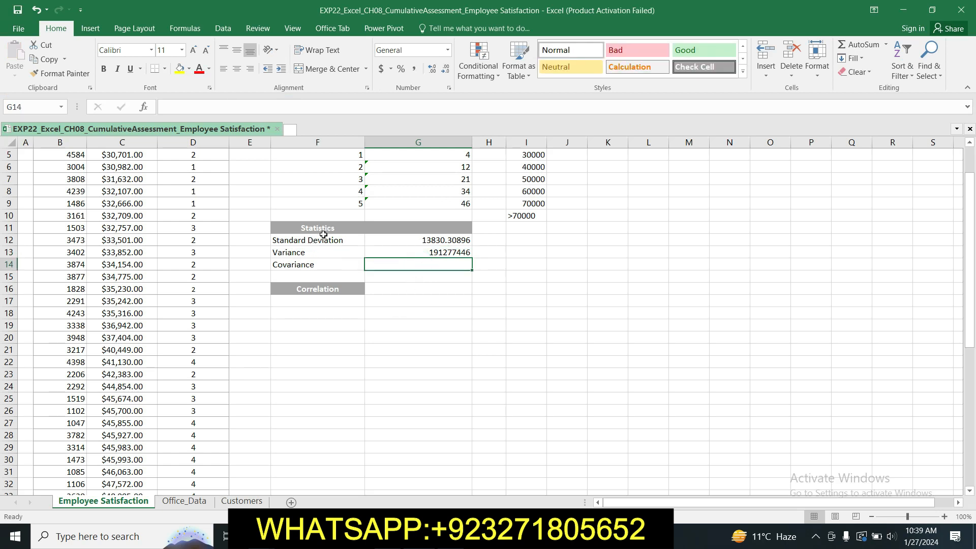
type("=")
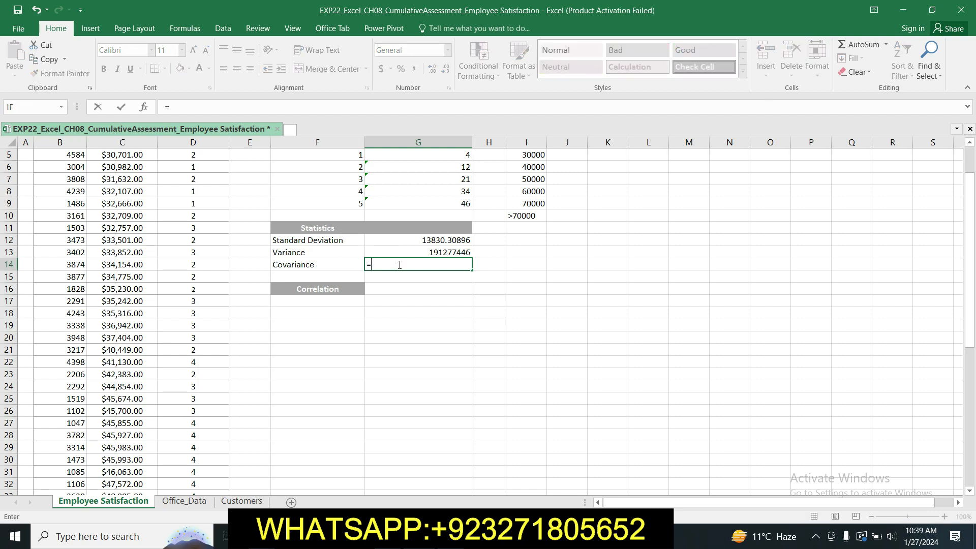
type("C")
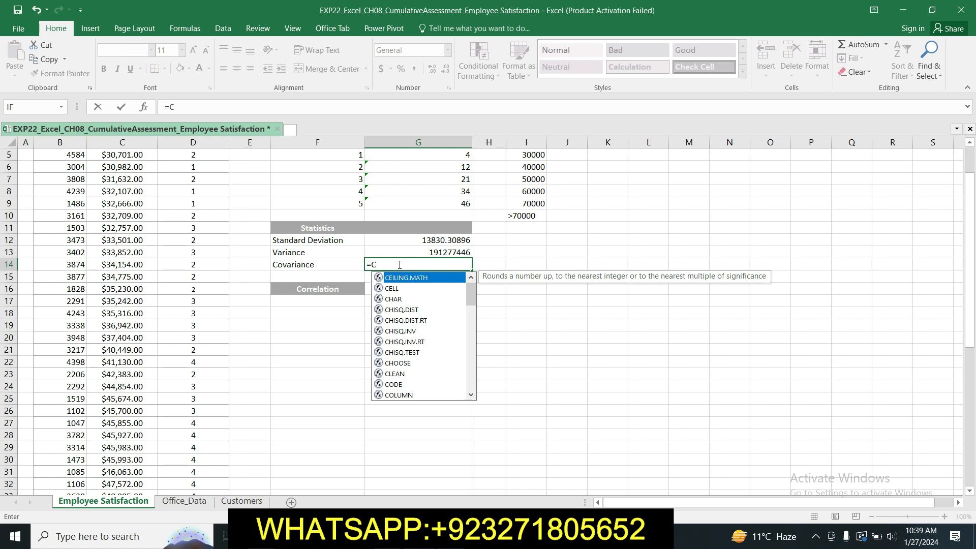
type("OV")
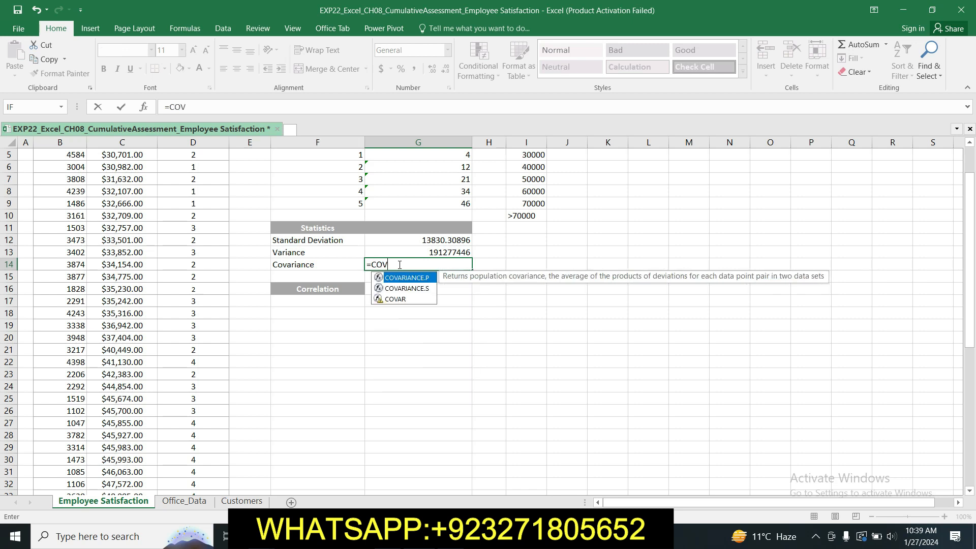
key("Escape")
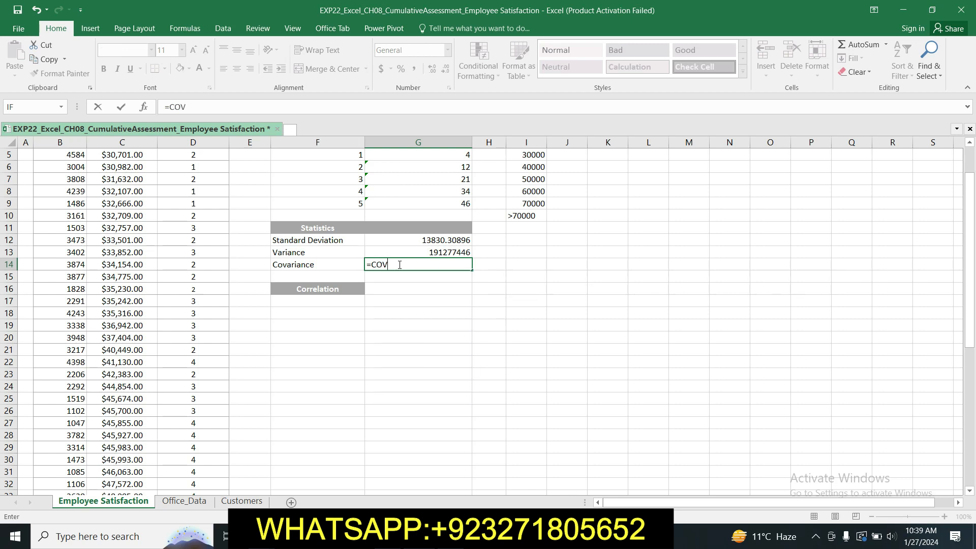
type("A")
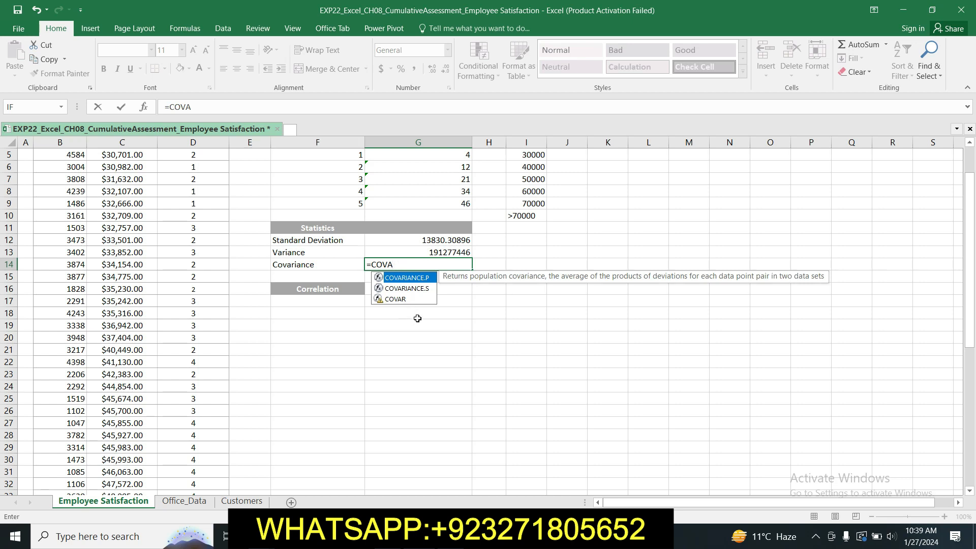
double_click(422, 288)
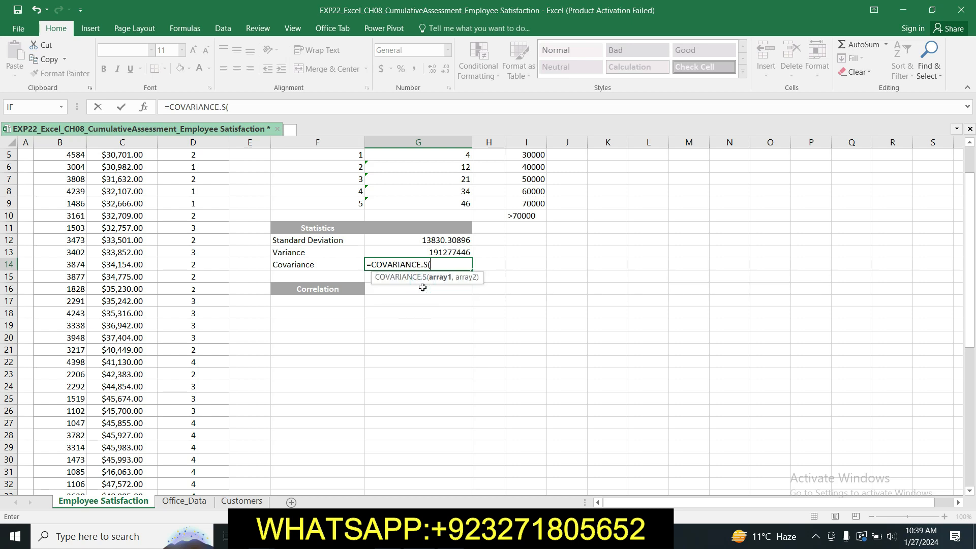
left_click_drag(969, 225, 969, 201)
left_click_drag(122, 201, 122, 459)
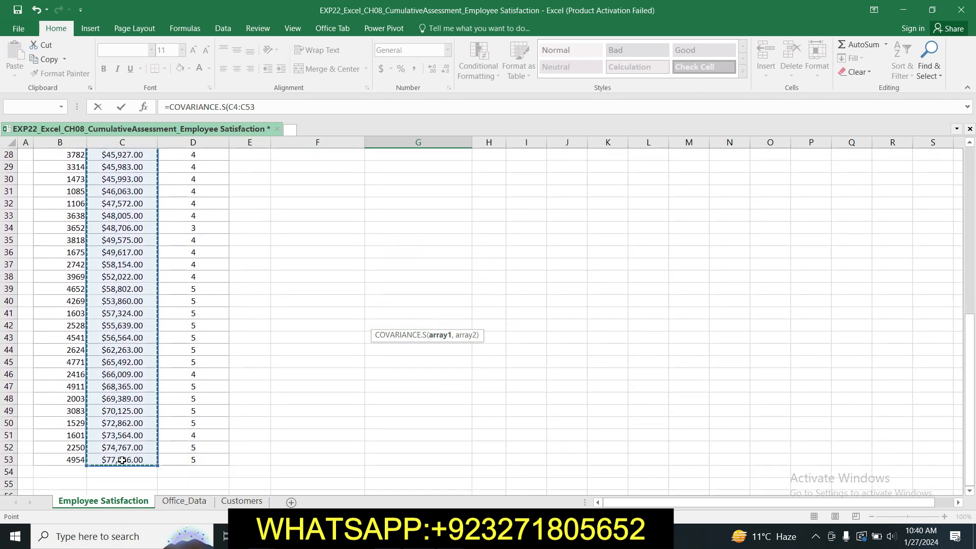
left_click_drag(969, 394, 957, 225)
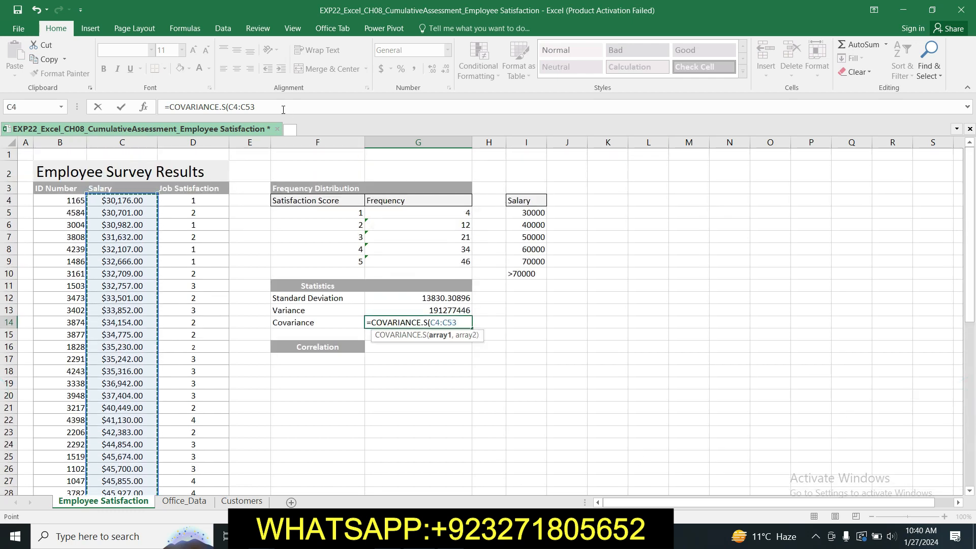
left_click(281, 108)
type(",")
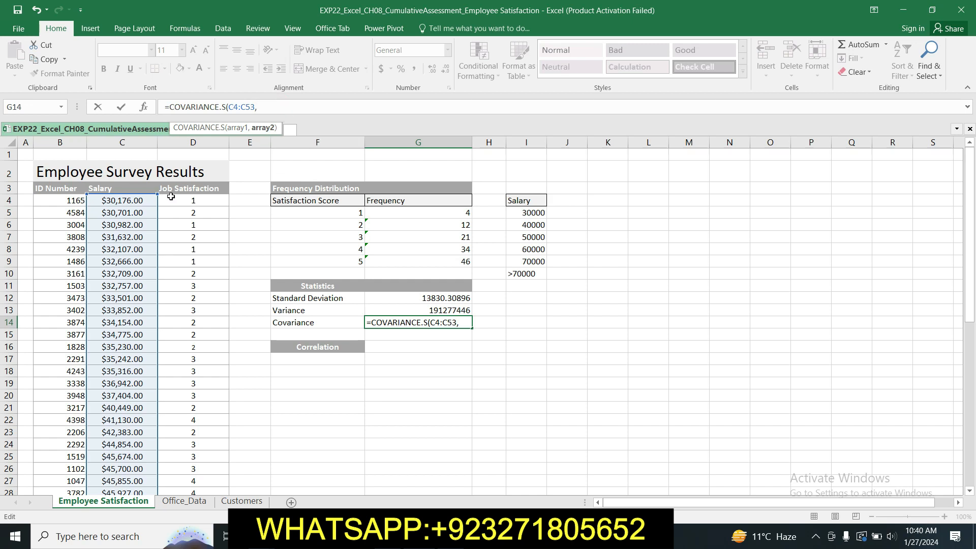
left_click_drag(195, 201, 201, 457)
type(")")
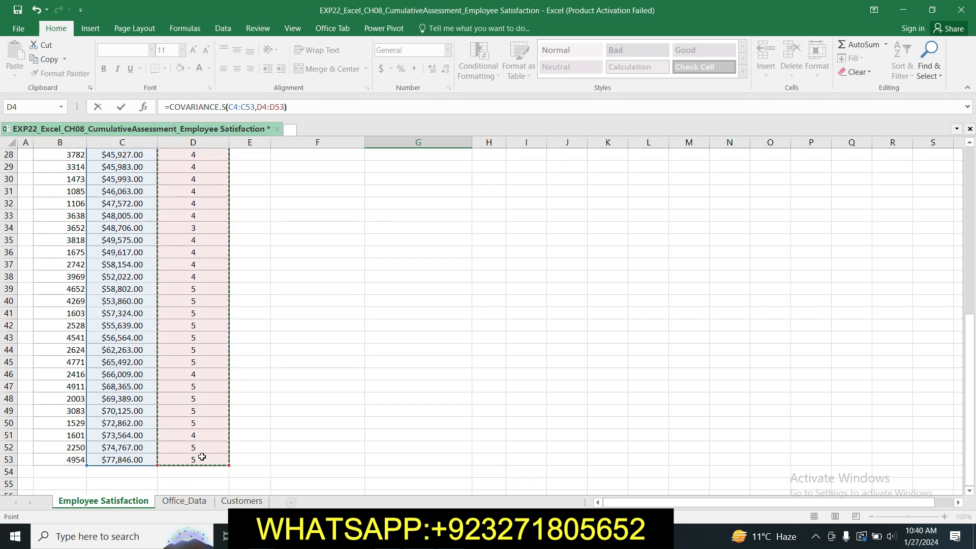
key("Escape")
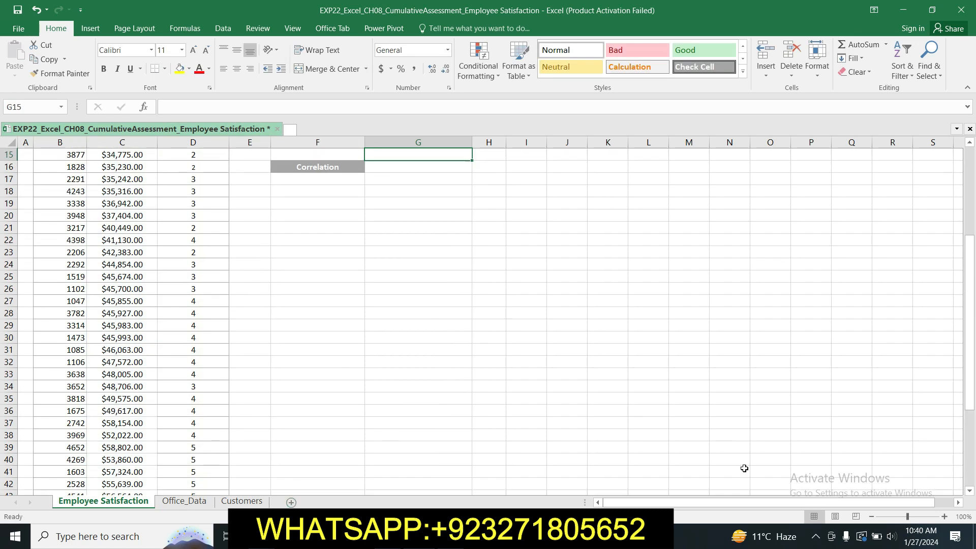
left_click_drag(972, 379, 972, 317)
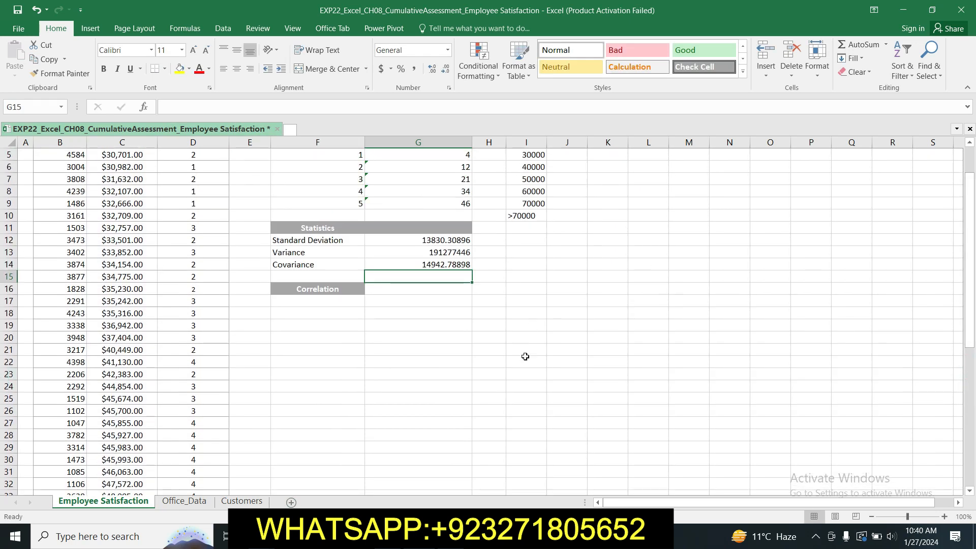
left_click(445, 260)
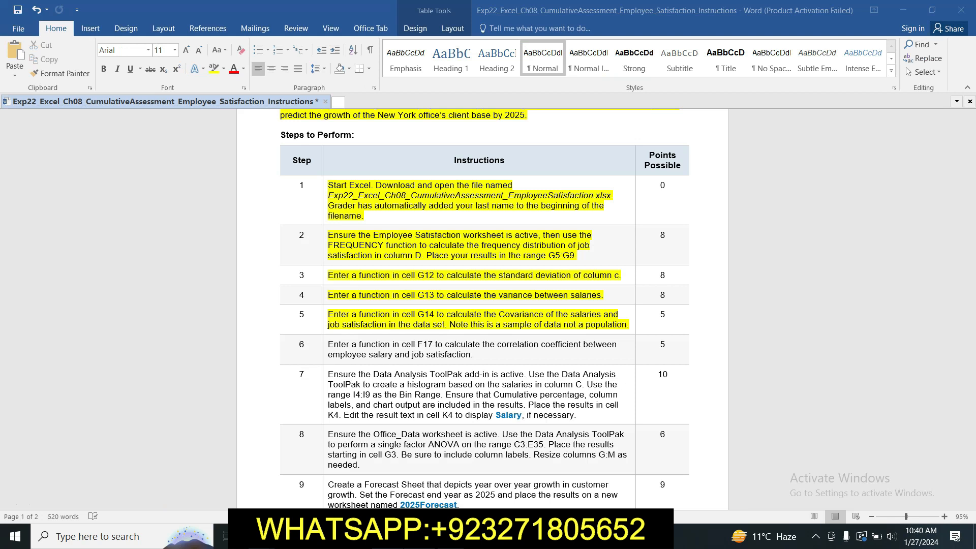
Step: Switch to the Word instructions and highlight the step 6 text about the correlation coefficient in F17 in yellow
key("alt+Tab")
left_click(324, 344)
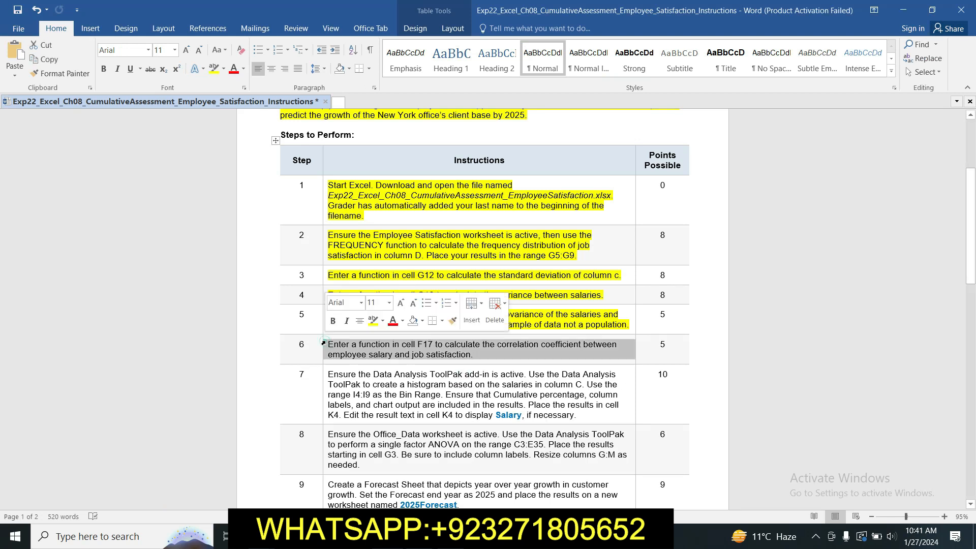
left_click(372, 321)
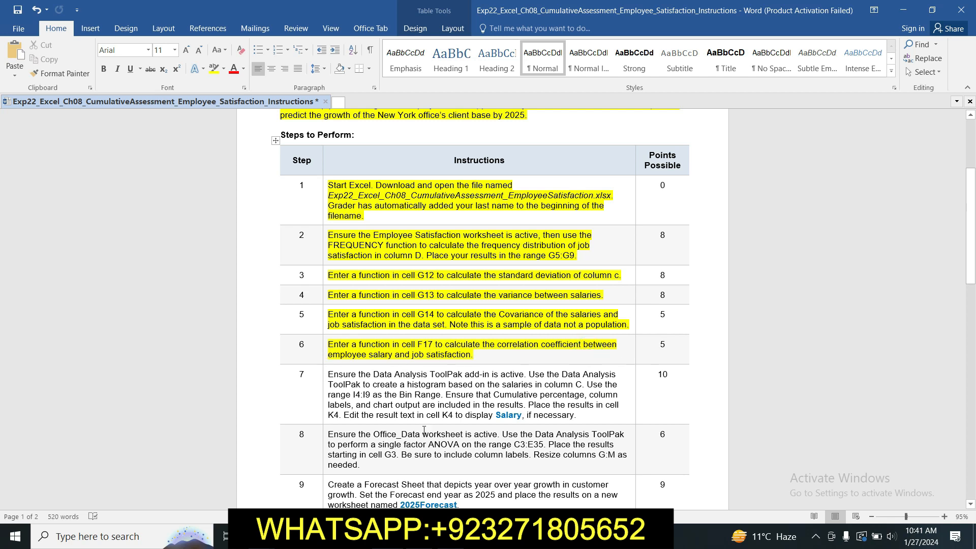
Step: Switch to the Excel workbook and enter =CORREL(C4:C53,D4:D53) in cell F17 to correlate salary with job satisfaction
key("alt+Tab")
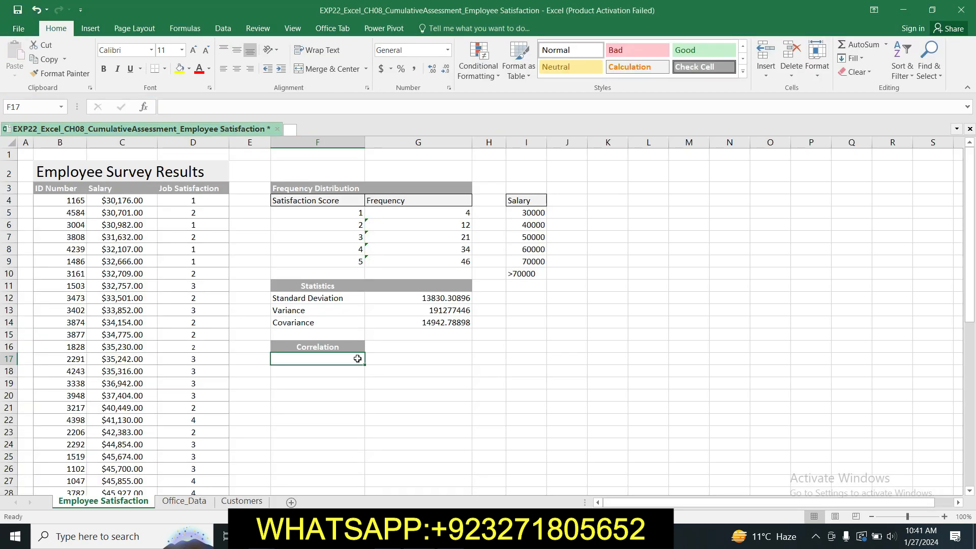
left_click(338, 358)
left_click(305, 360)
type("=")
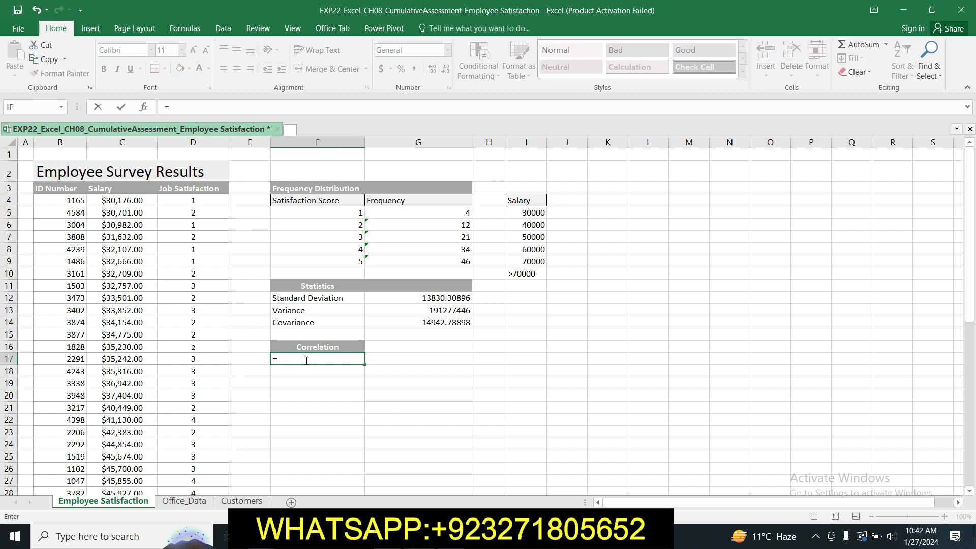
type("C")
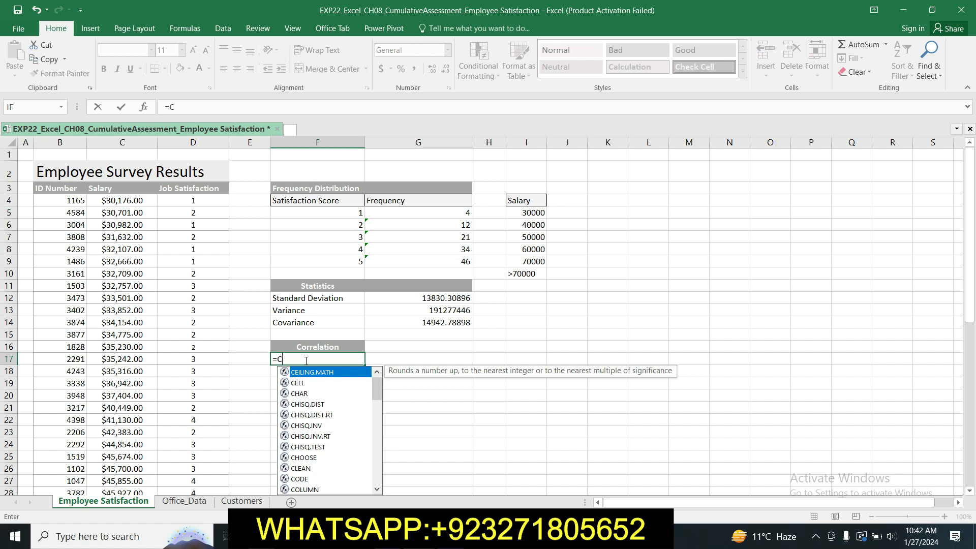
type("ORR")
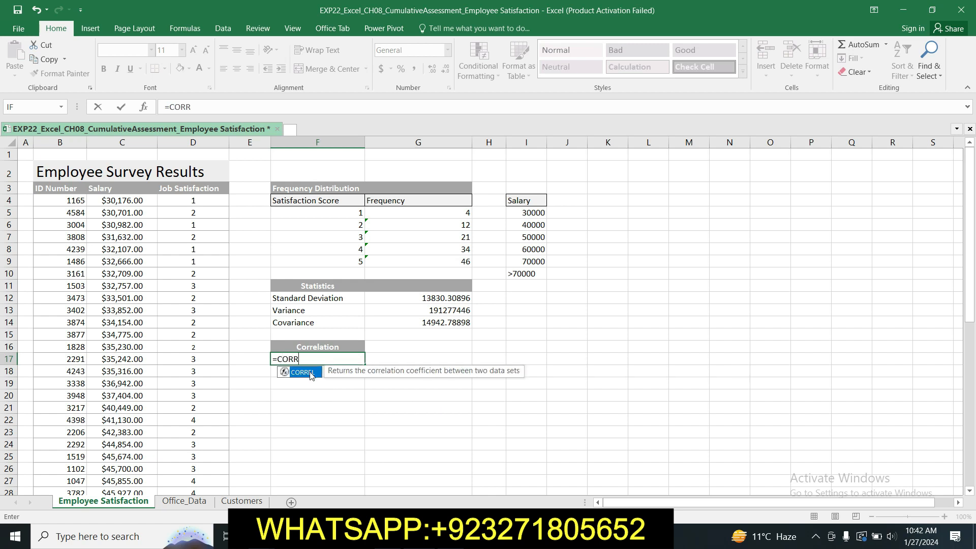
double_click(303, 372)
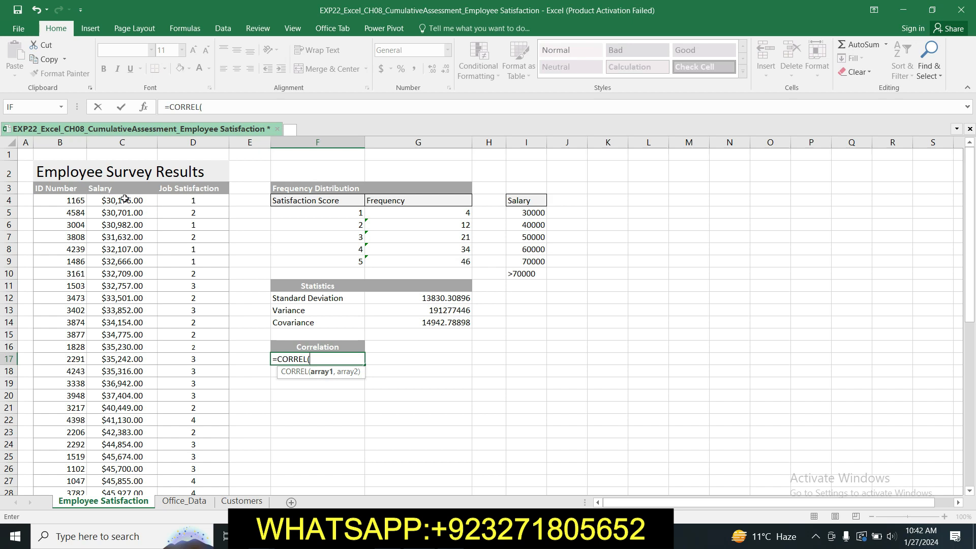
left_click_drag(124, 199, 133, 443)
type(",")
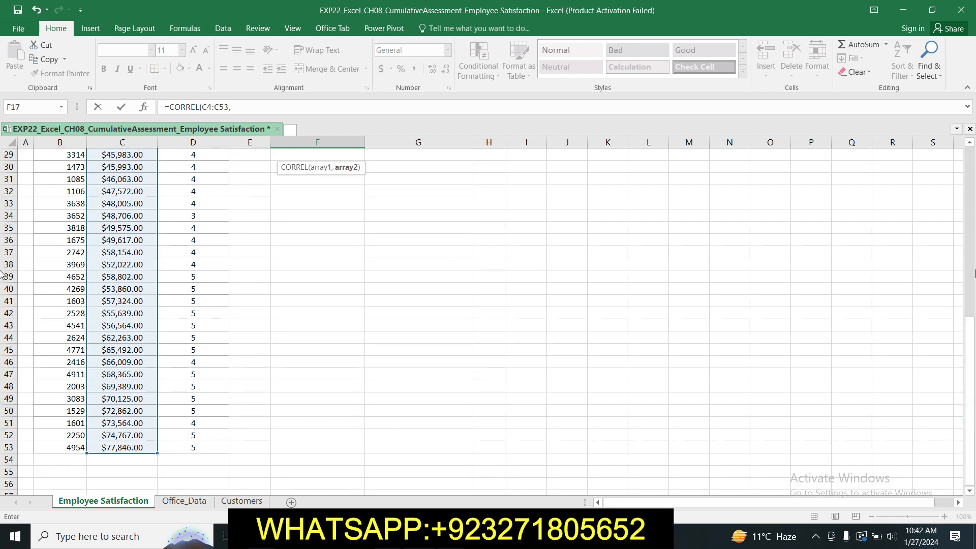
left_click_drag(971, 346, 971, 175)
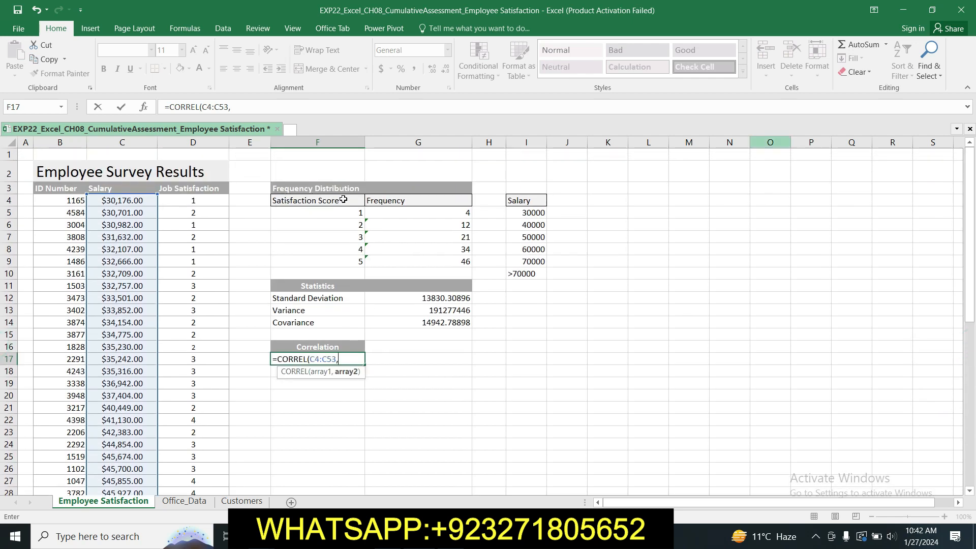
left_click_drag(194, 203, 178, 459)
left_click(278, 108)
key("shift+Return")
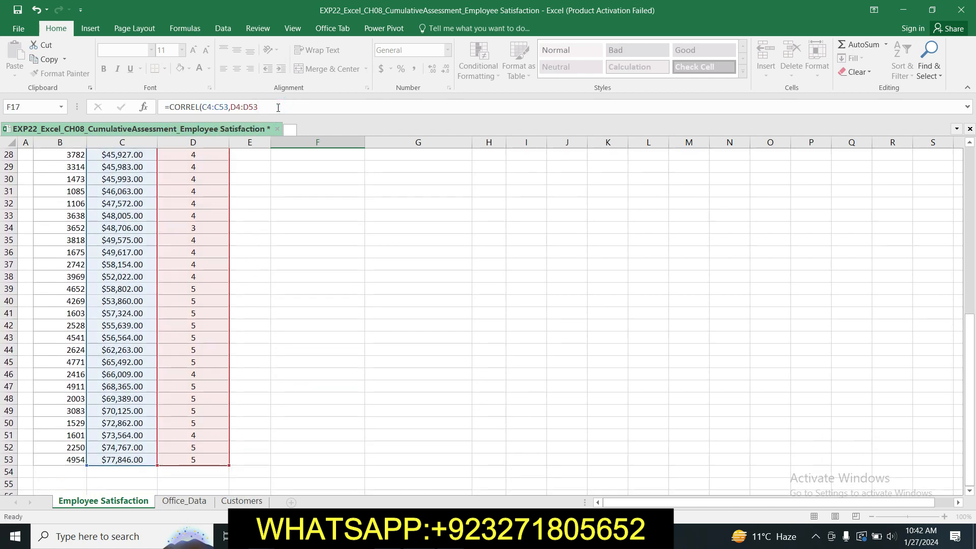
type(")")
key("Return")
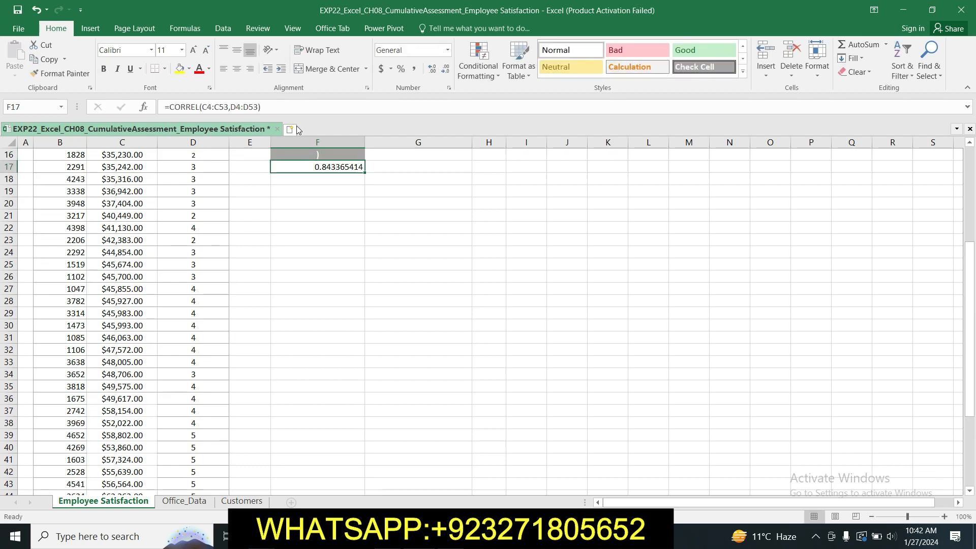
left_click(312, 172)
Step: Replace the stray closing parenthesis in header cell F16 with the text CORRELATION
left_click_drag(966, 321, 966, 232)
left_click(355, 335)
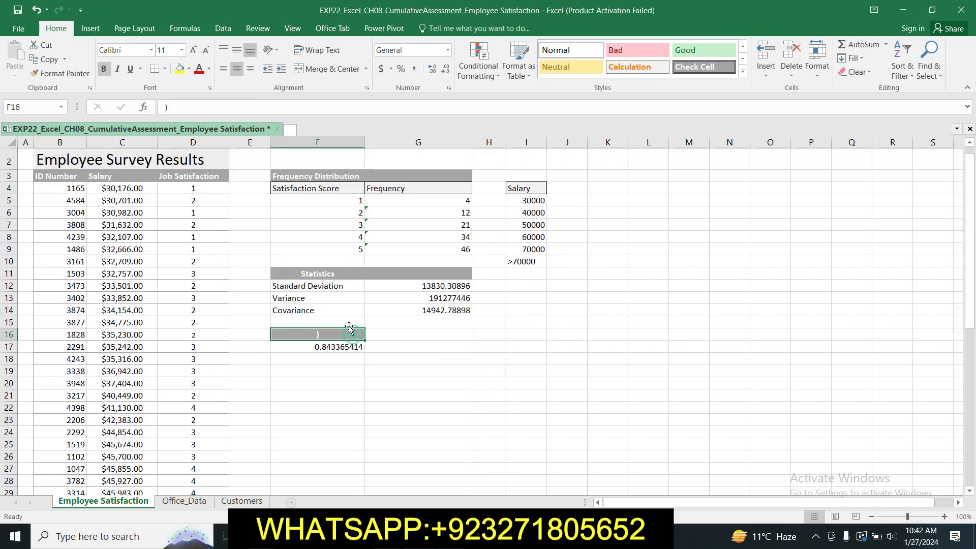
left_click(236, 104)
key("BackSpace")
type("CORE")
type("ELATION")
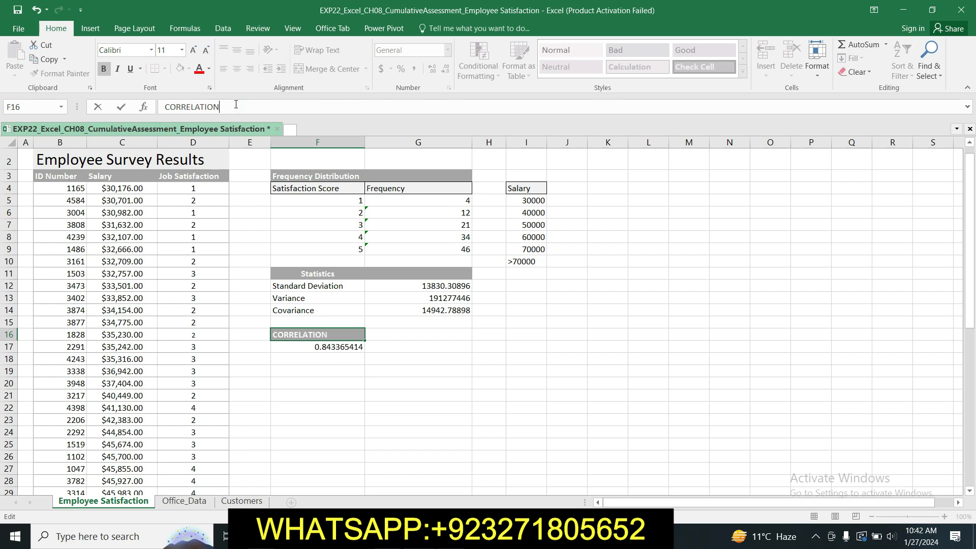
key("Return")
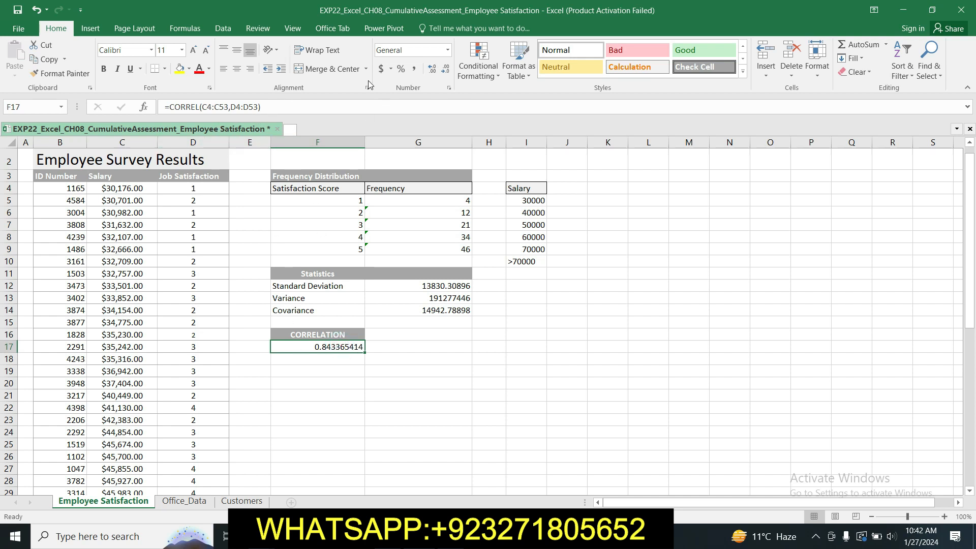
Step: Switch to the Word instructions and highlight the step 7 text about the Data Analysis ToolPak histogram in yellow
key("alt+Tab")
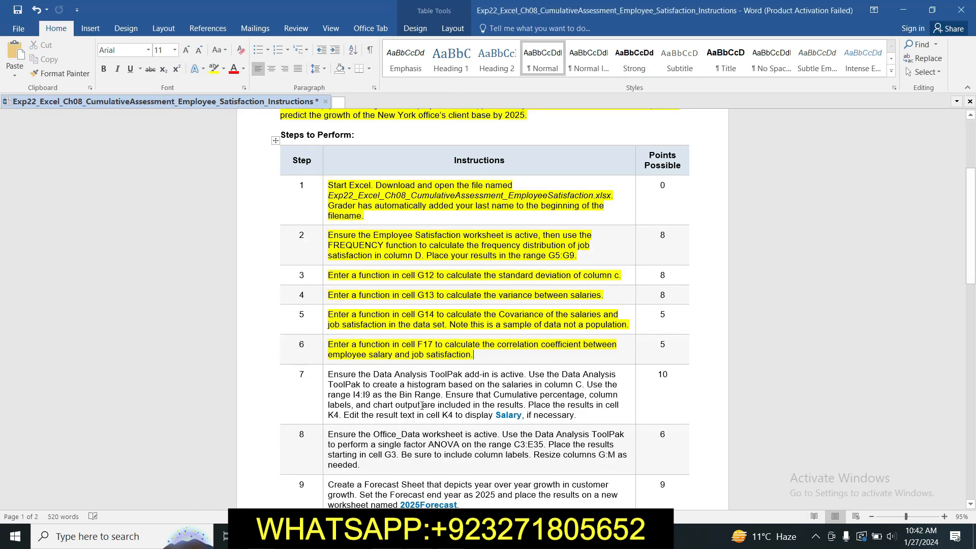
left_click(326, 374)
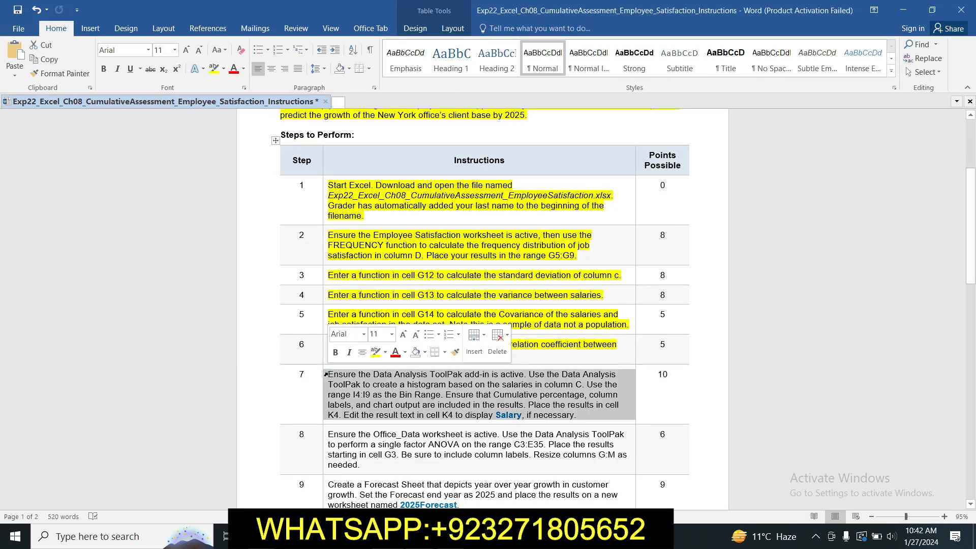
left_click(376, 350)
left_click_drag(971, 257, 975, 279)
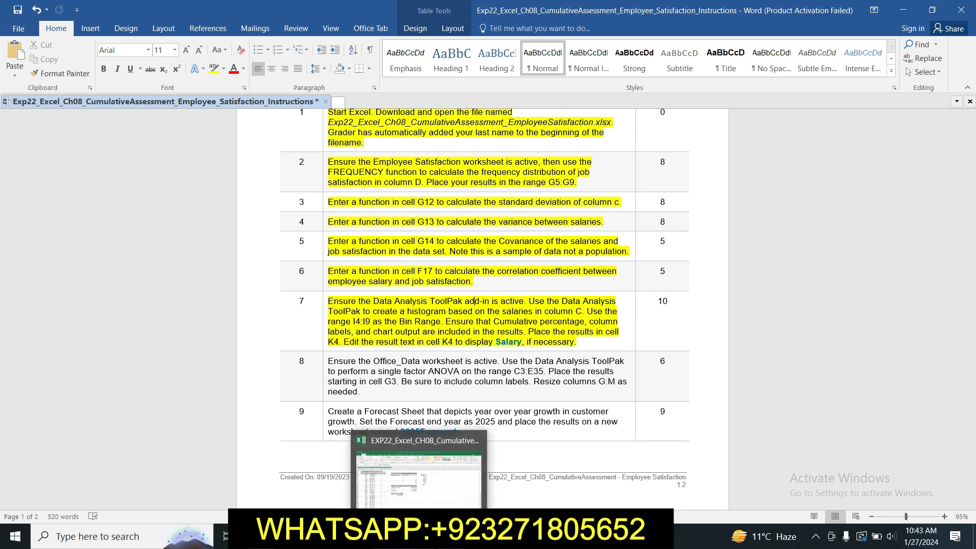
Step: Switch to the Excel workbook and start the Histogram tool of the Data Analysis ToolPak
left_click(420, 537)
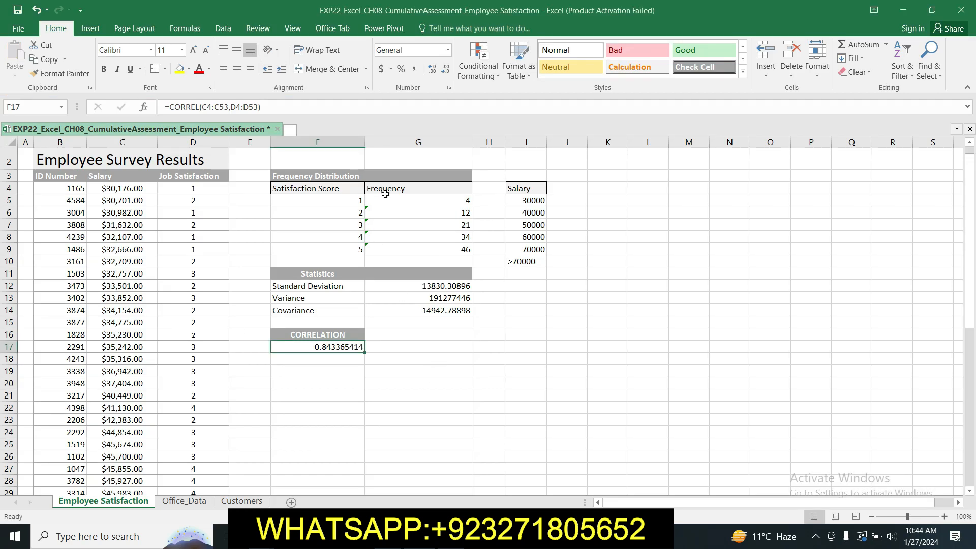
left_click(228, 29)
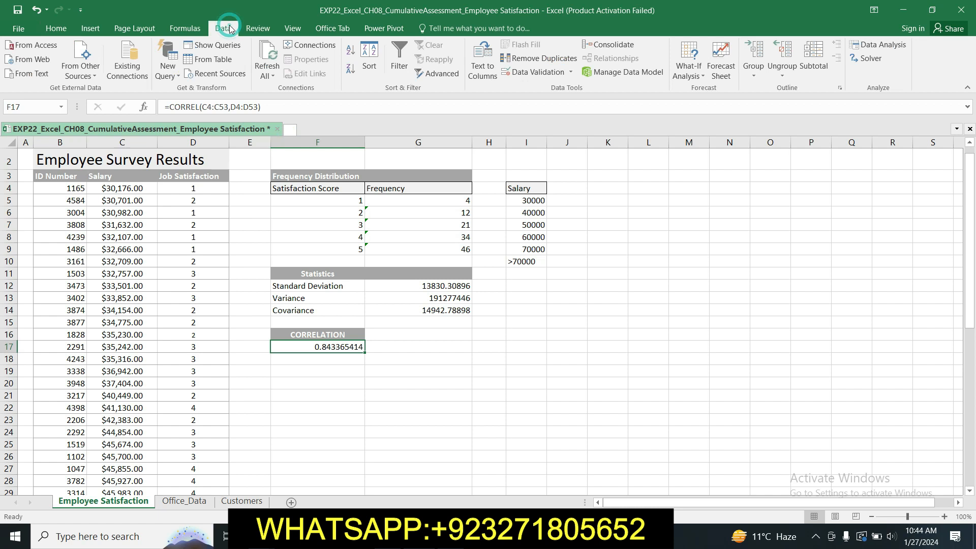
left_click(872, 45)
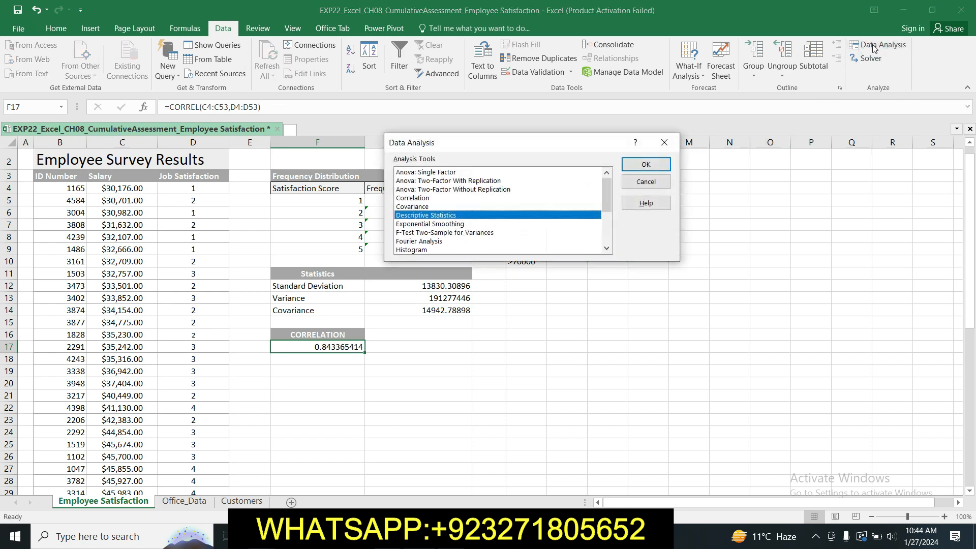
left_click(286, 536)
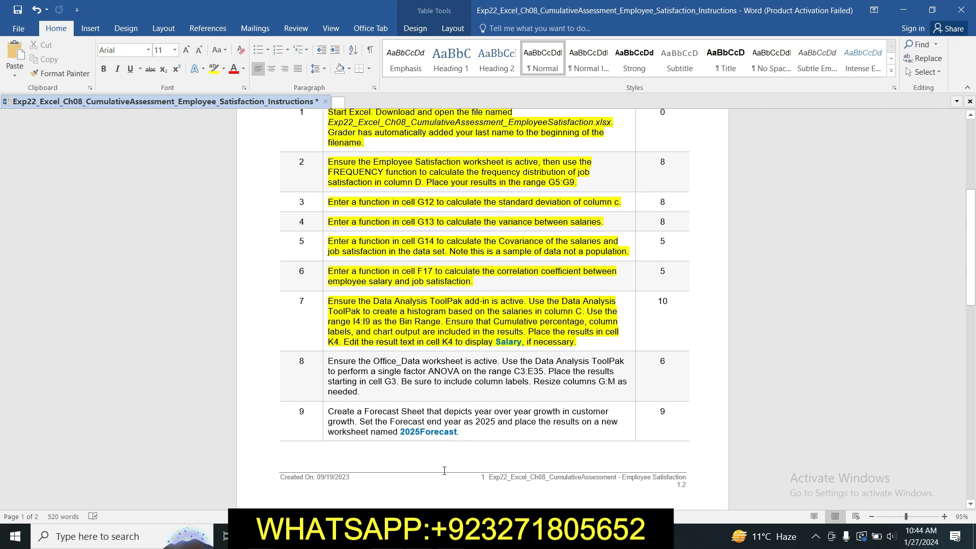
key("alt+Tab")
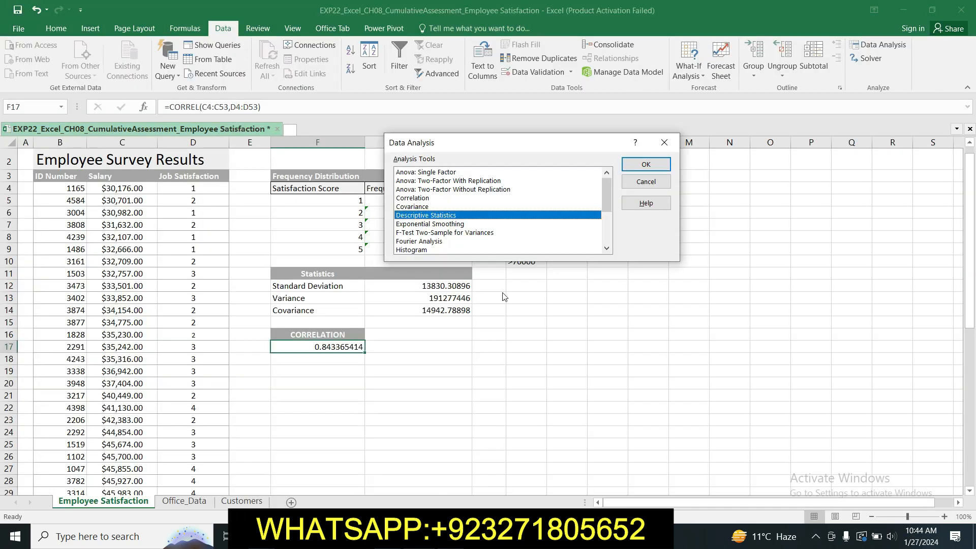
left_click(415, 249)
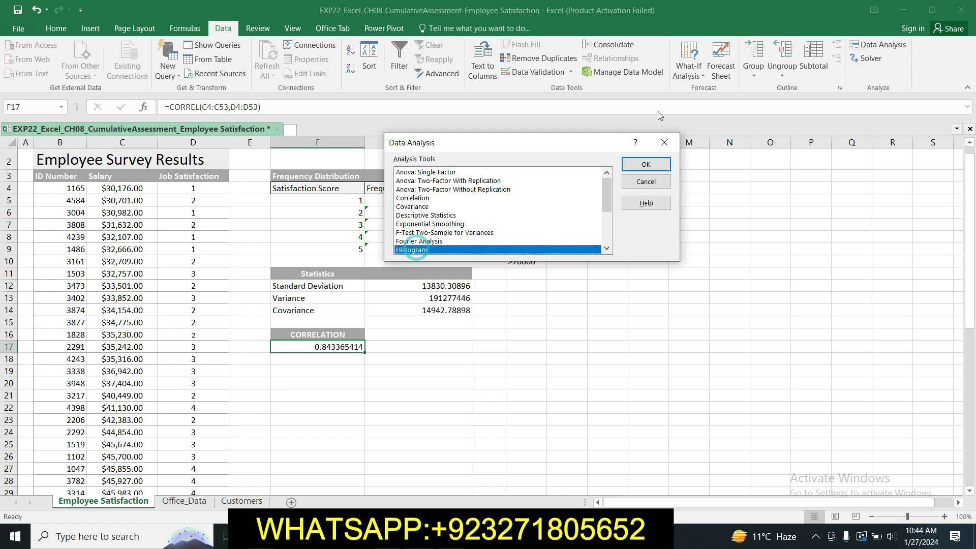
left_click(657, 166)
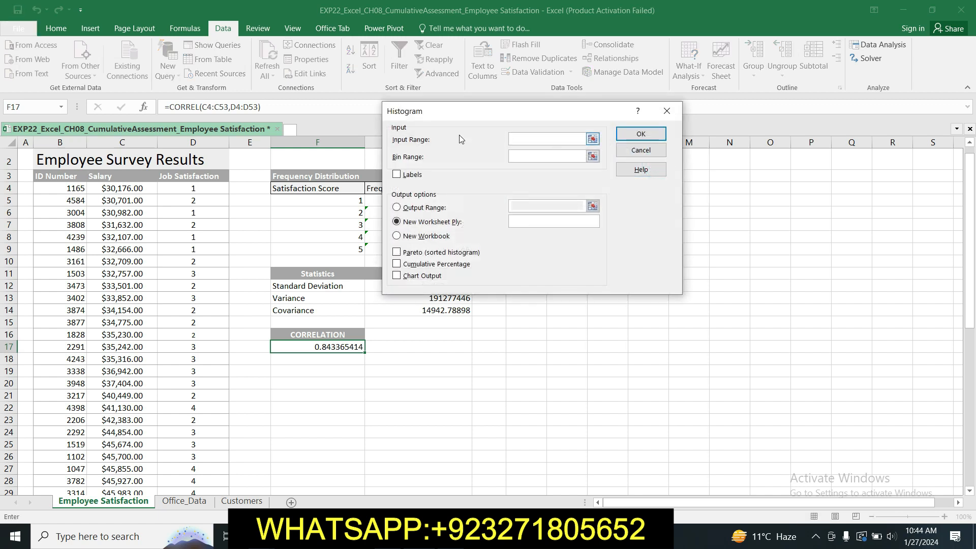
Step: Set the histogram's input range to the salaries in C4:C53
left_click(532, 139)
left_click(593, 139)
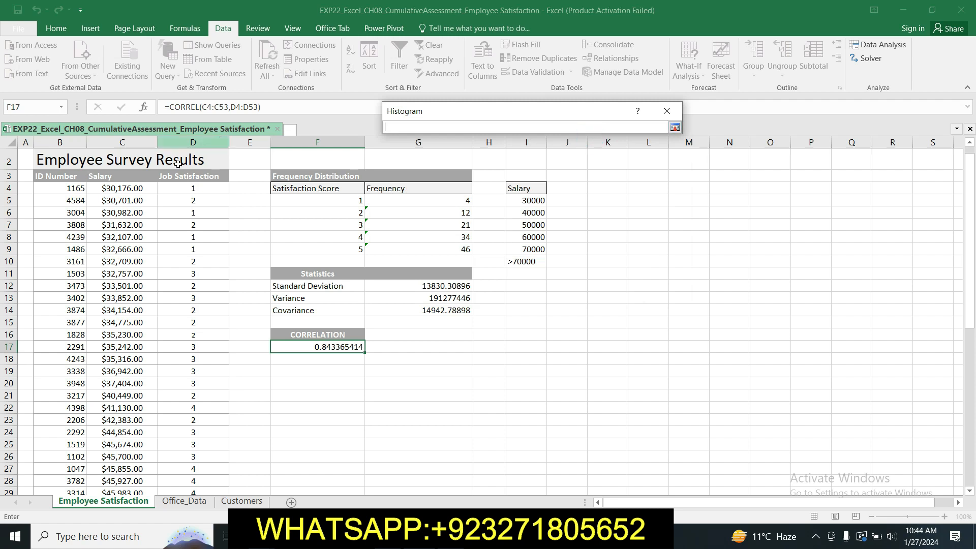
left_click_drag(135, 187, 123, 465)
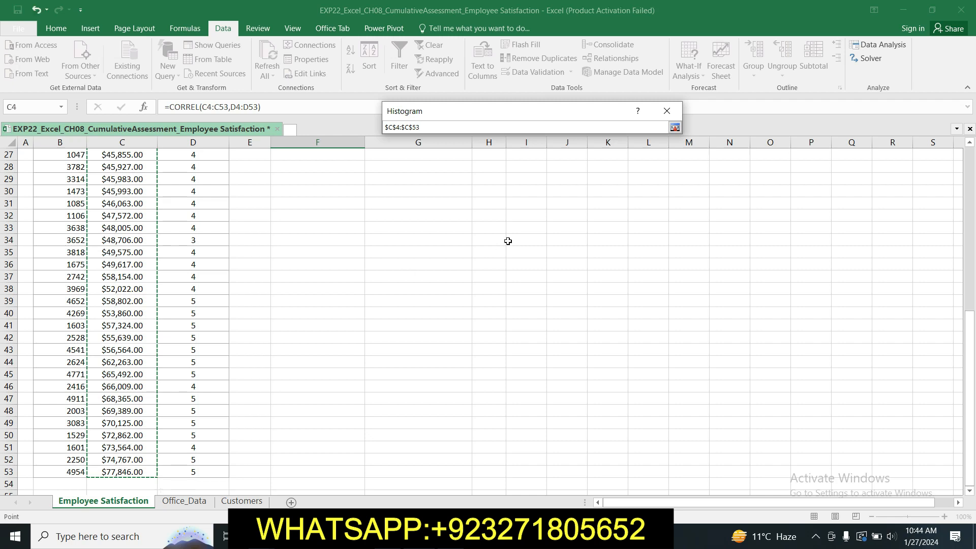
left_click(674, 127)
Step: Check the step 7 instructions in Word, and set the histogram's bin range in Excel to I4:I9
key("alt+Tab")
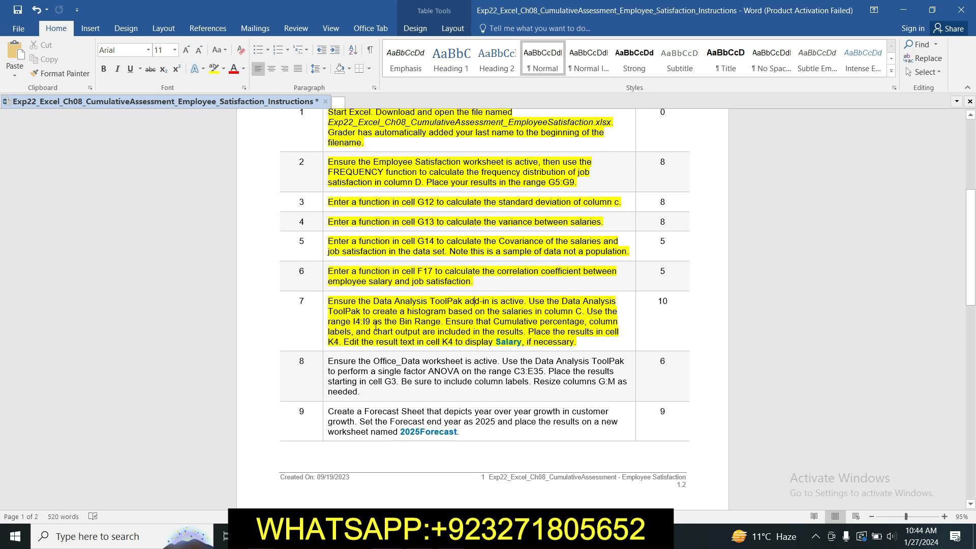
key("alt+Tab")
left_click(573, 155)
left_click(592, 157)
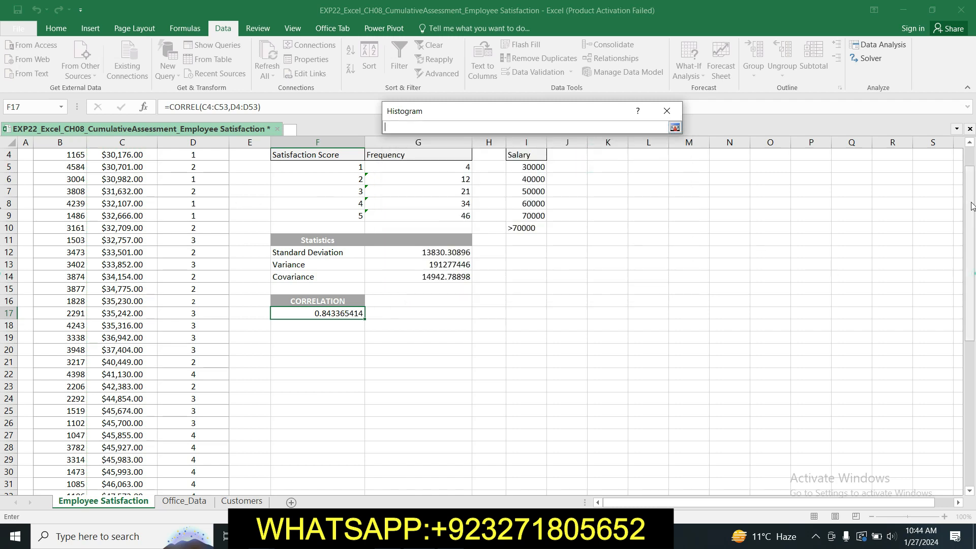
left_click_drag(528, 166, 531, 219)
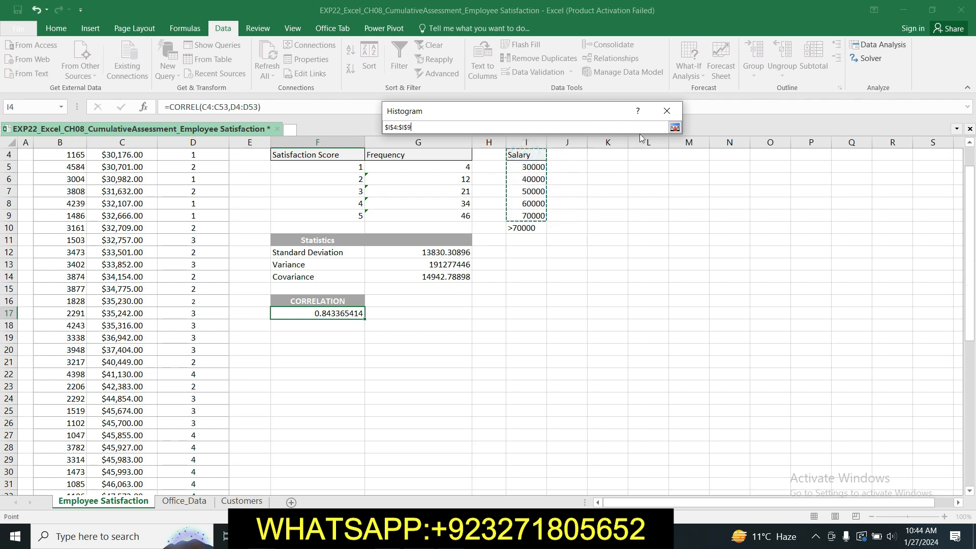
left_click(675, 128)
Step: Recheck the Word instructions and enable Labels, Cumulative Percentage and Chart Output for the histogram in Excel
left_click(430, 536)
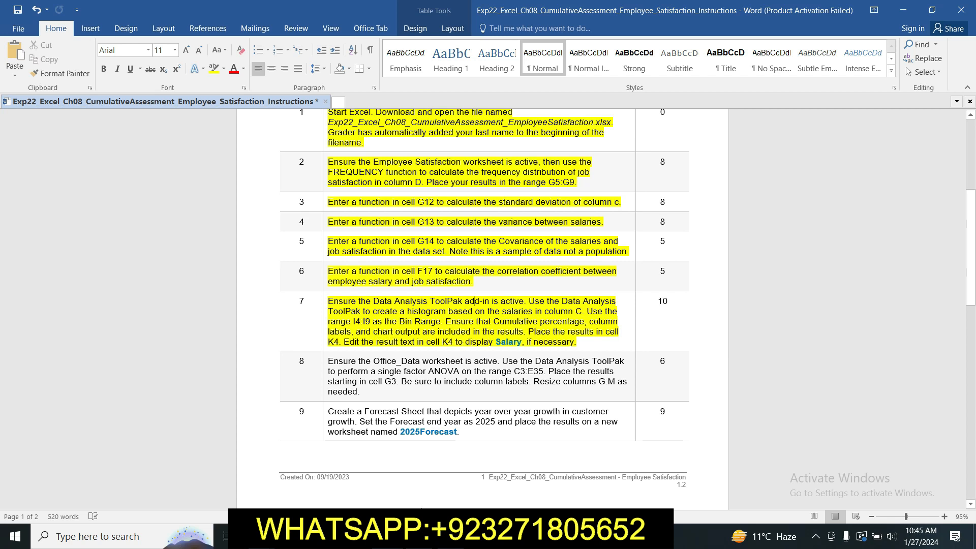
left_click(421, 536)
left_click(398, 175)
left_click(397, 265)
left_click(396, 276)
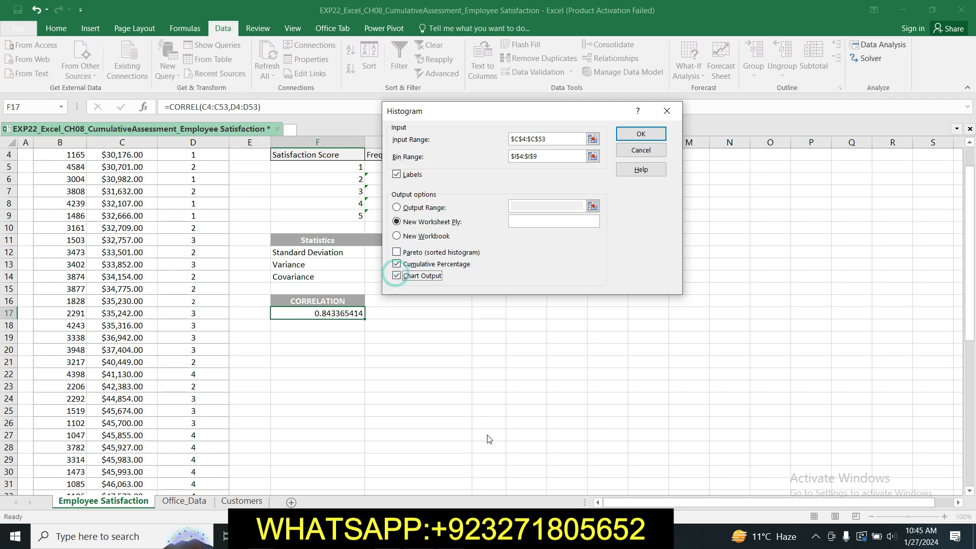
Step: Consult the Word instructions for the output location and set the histogram's output range in Excel to cell K4
left_click(422, 537)
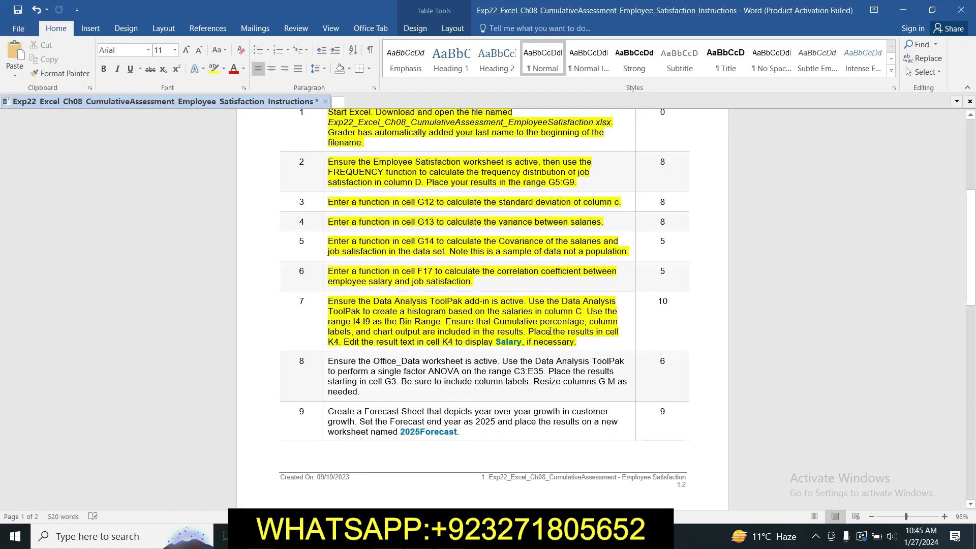
left_click(410, 536)
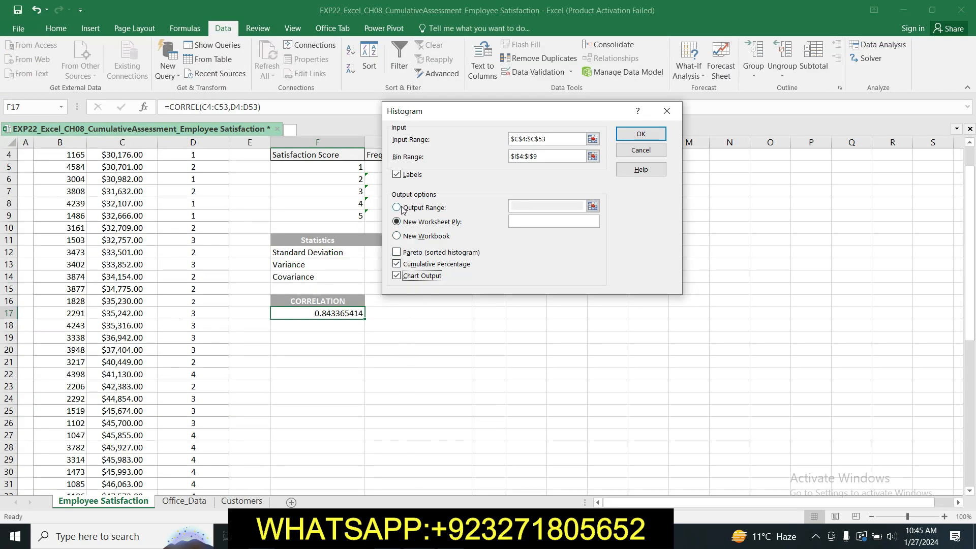
left_click(397, 208)
left_click(536, 205)
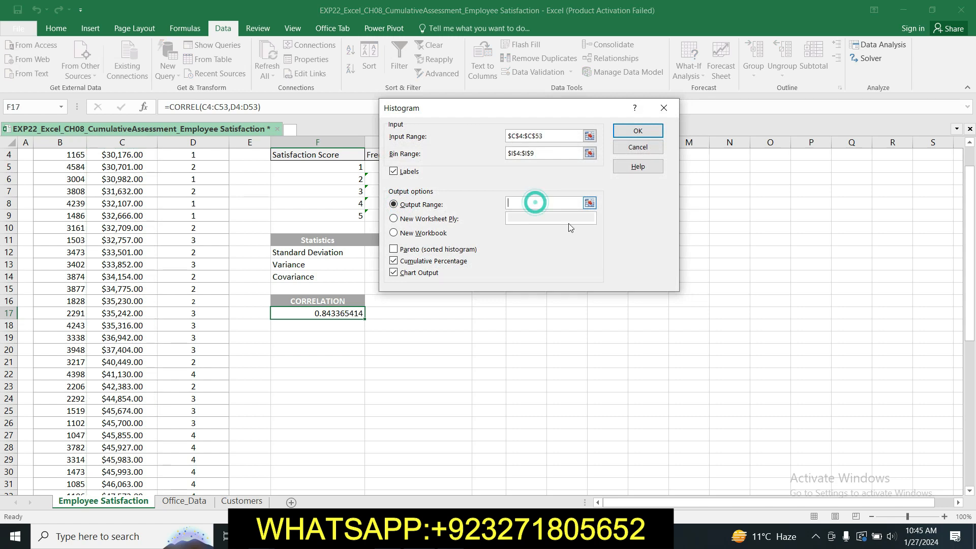
left_click_drag(598, 108, 346, 191)
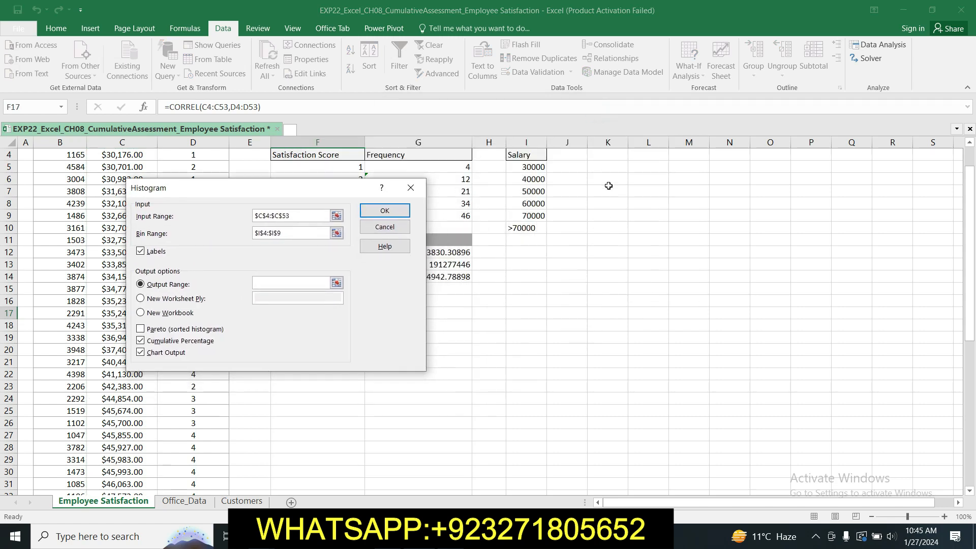
left_click(612, 156)
left_click_drag(350, 195, 585, 147)
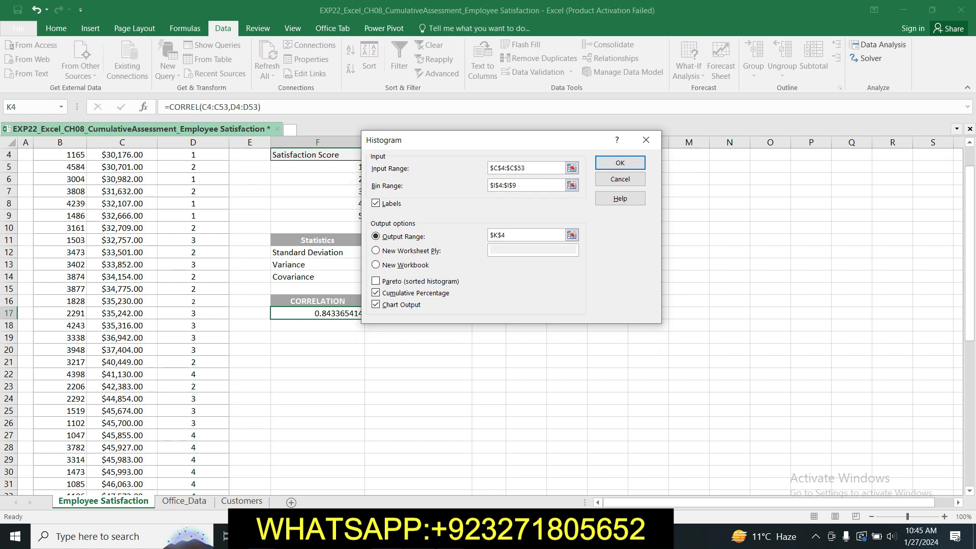
Step: Generate the salary histogram in Excel and check the heading in K4 against the step 7 instructions in Word
key("alt+Tab")
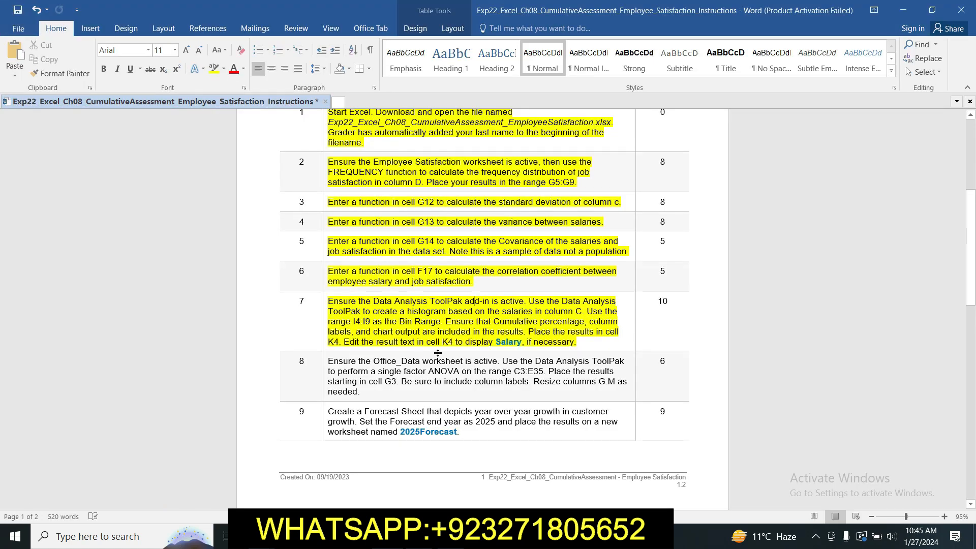
key("alt+Tab")
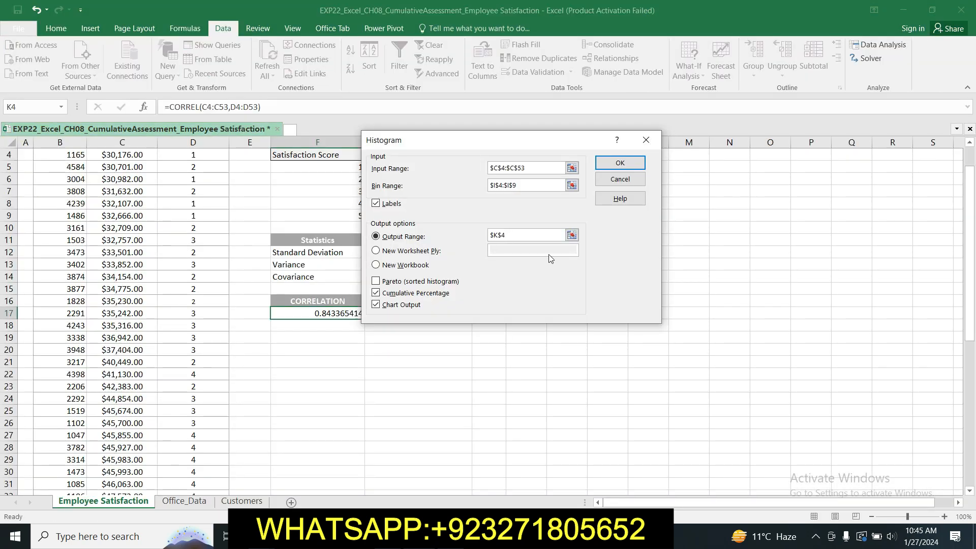
left_click(616, 162)
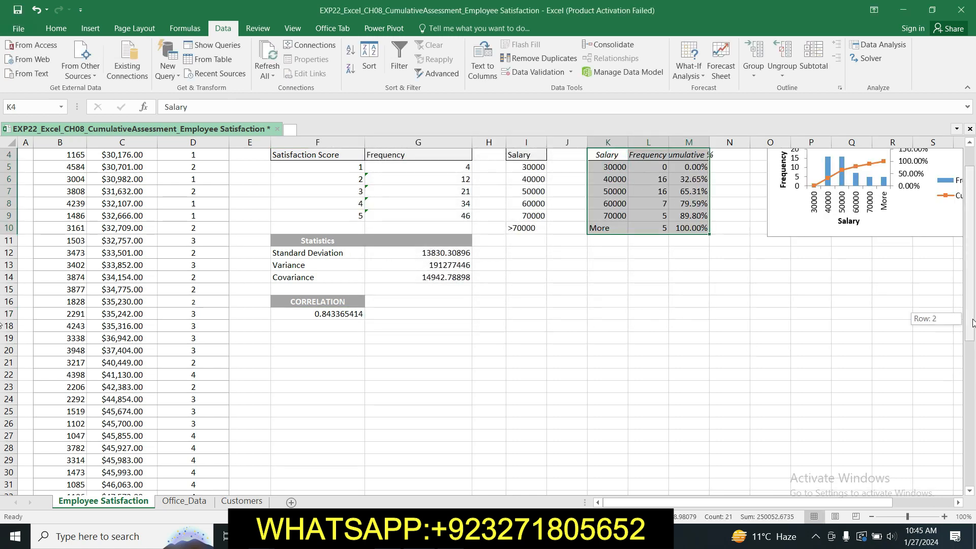
scroll(971, 326, "up", 1)
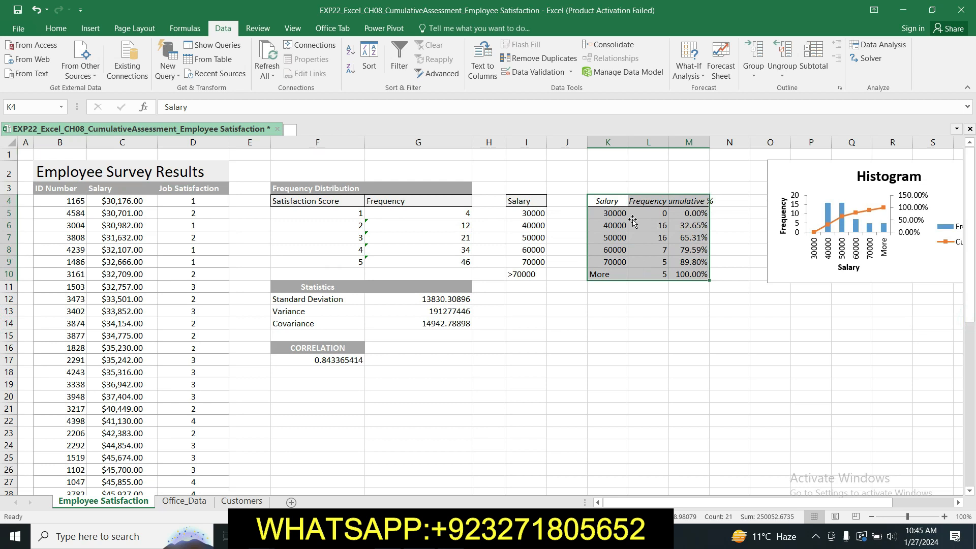
left_click(617, 202)
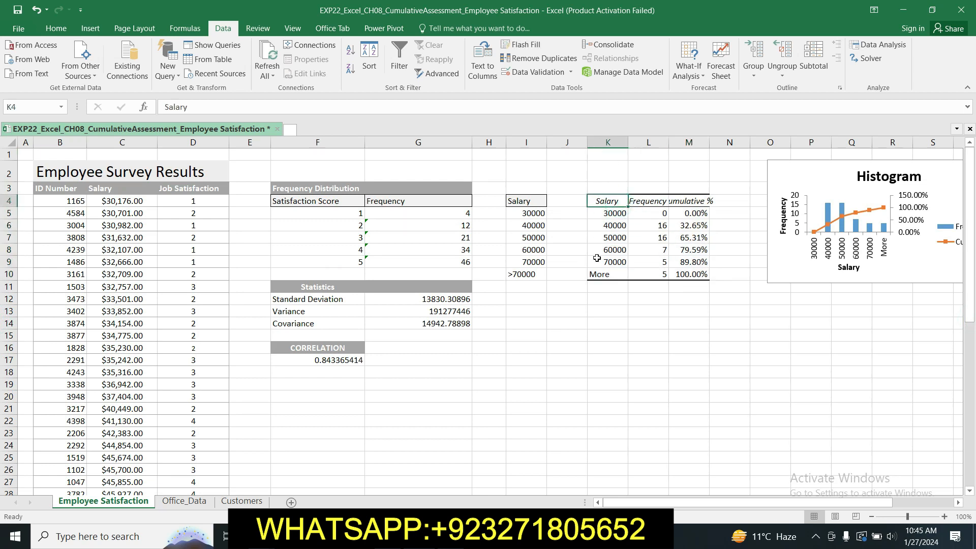
key("alt+Tab")
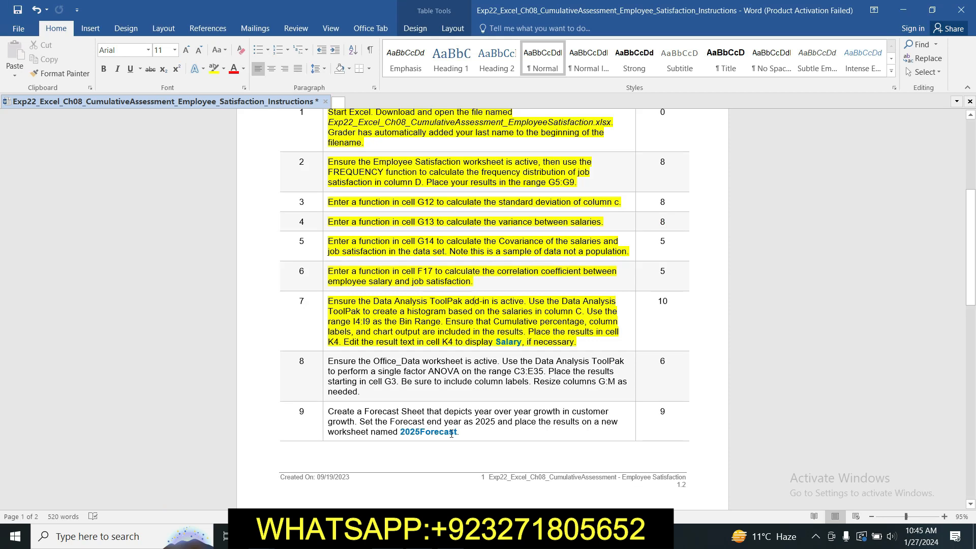
key("alt+Tab")
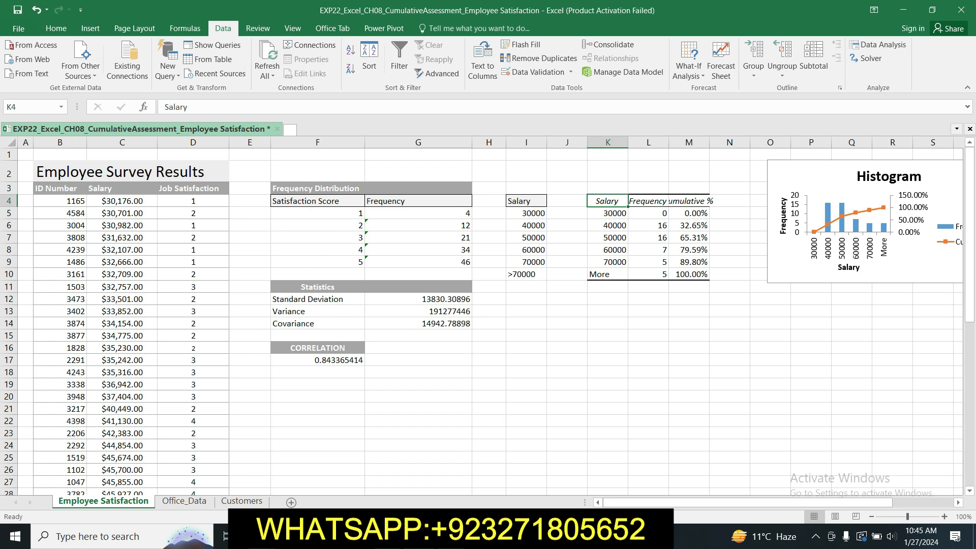
Step: Switch to the Word instructions and highlight the step 8 text about the single factor ANOVA in yellow
key("alt+Tab")
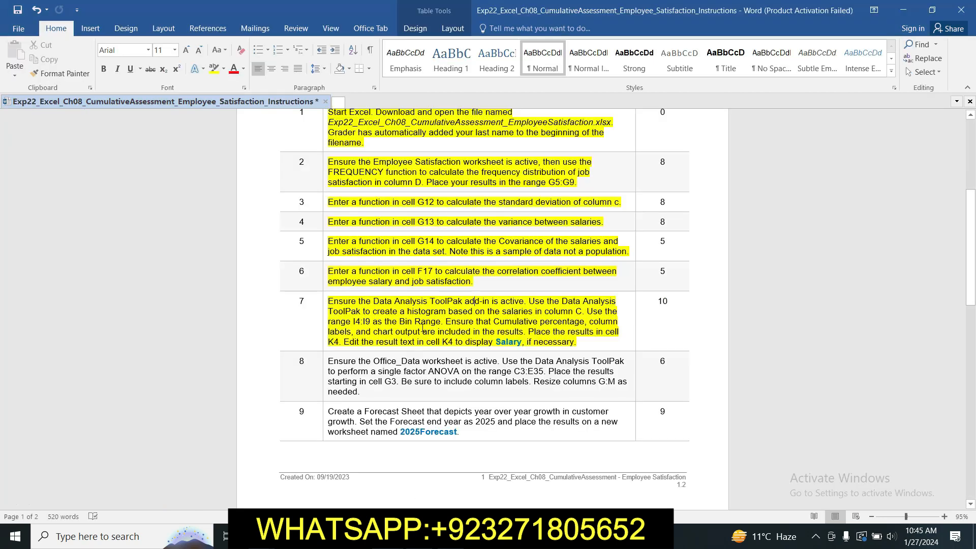
left_click(326, 359)
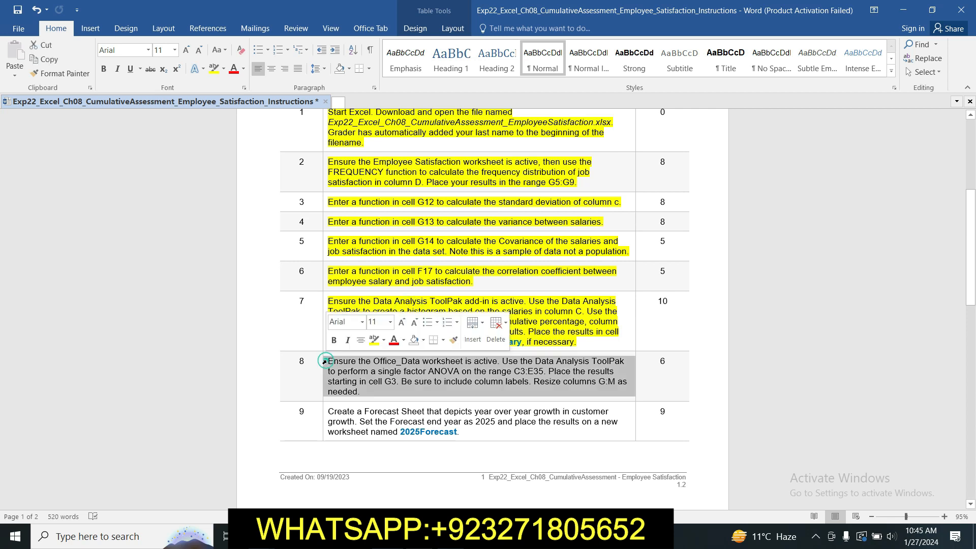
left_click(375, 338)
left_click(391, 385)
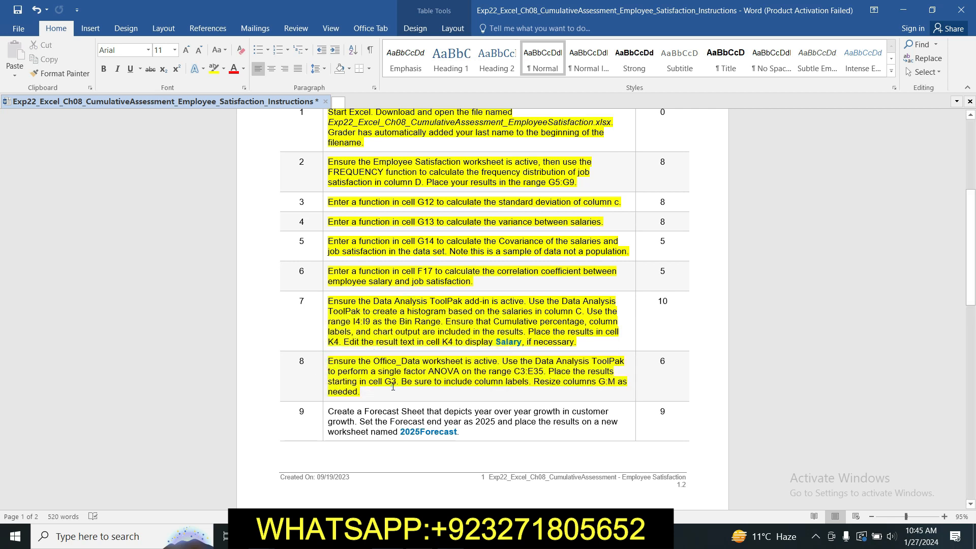
left_click_drag(974, 247, 974, 261)
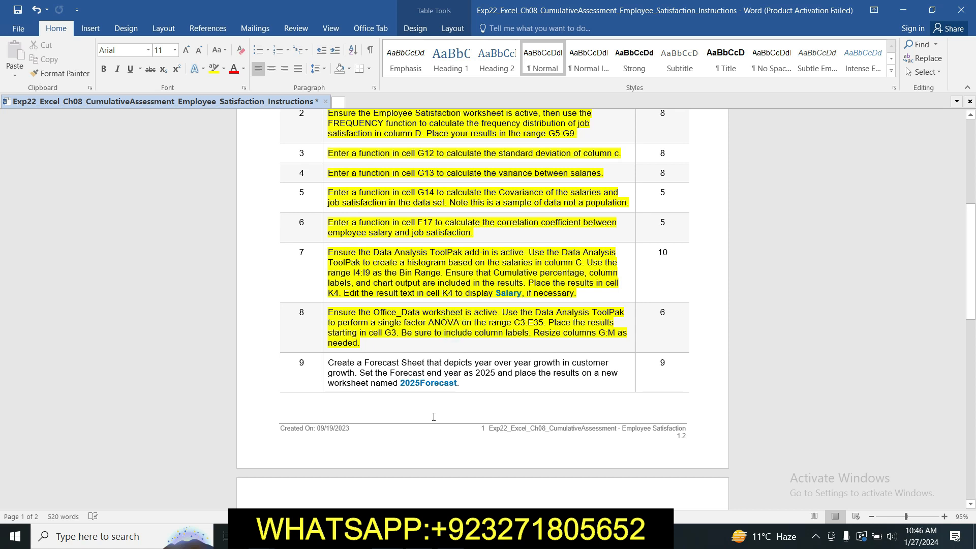
Step: Switch to the Excel workbook, activate the Office_Data worksheet and start the Anova: Single Factor analysis tool
left_click(420, 536)
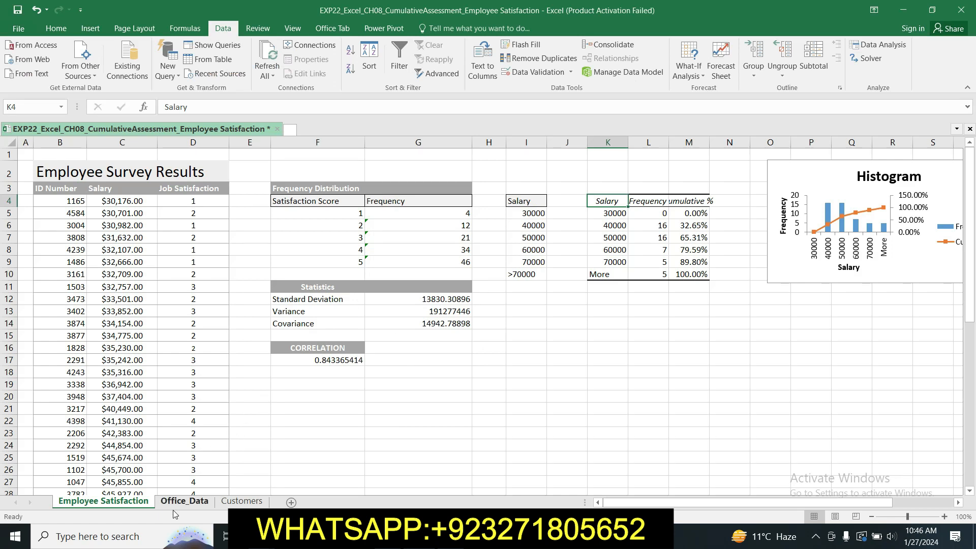
left_click(186, 502)
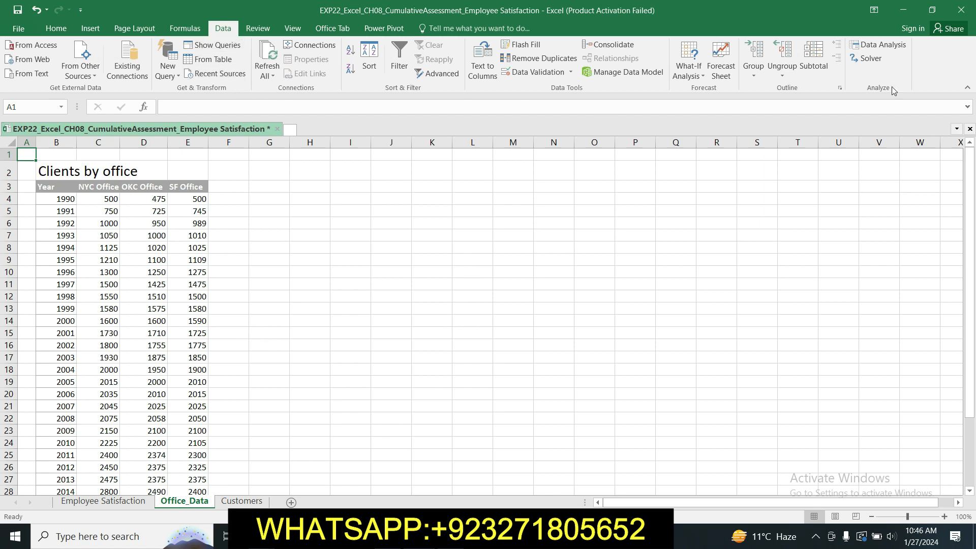
left_click(879, 44)
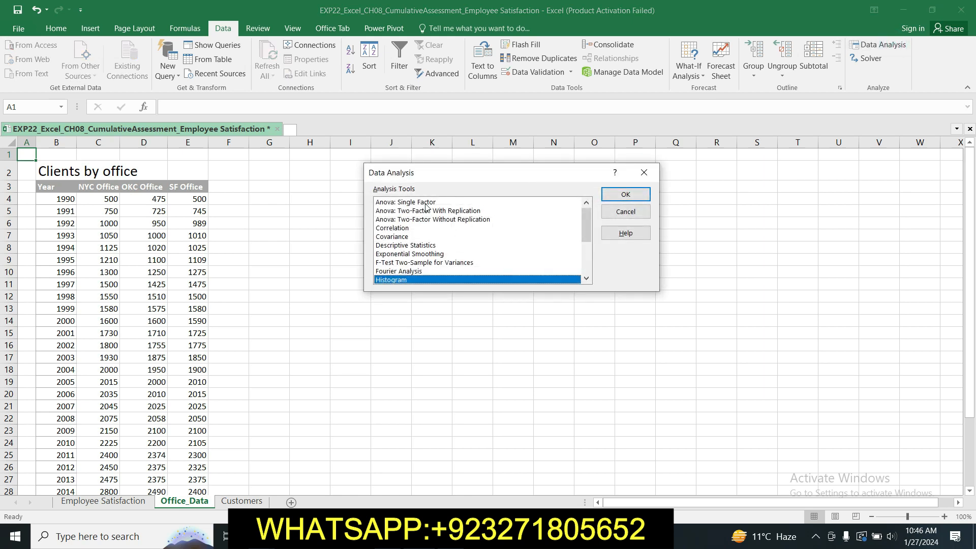
left_click(407, 203)
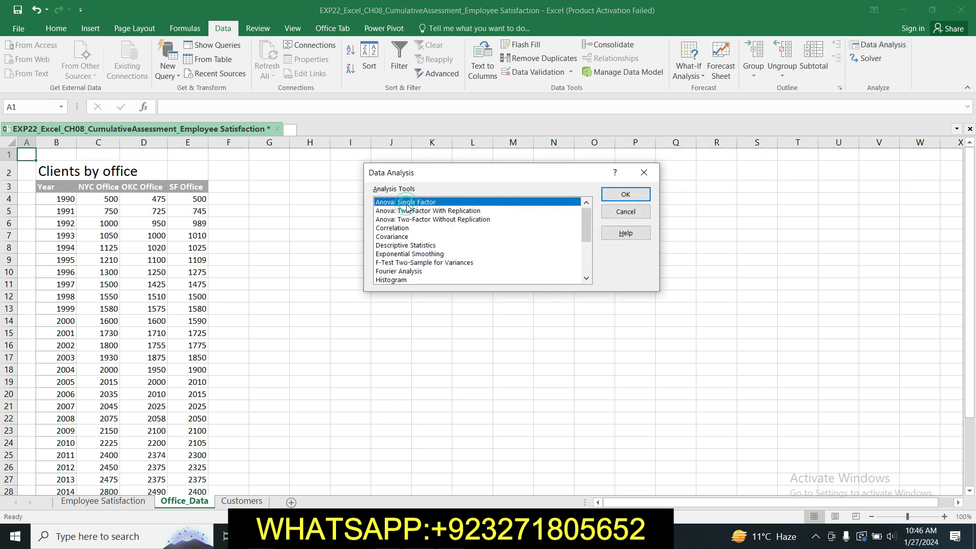
left_click(623, 198)
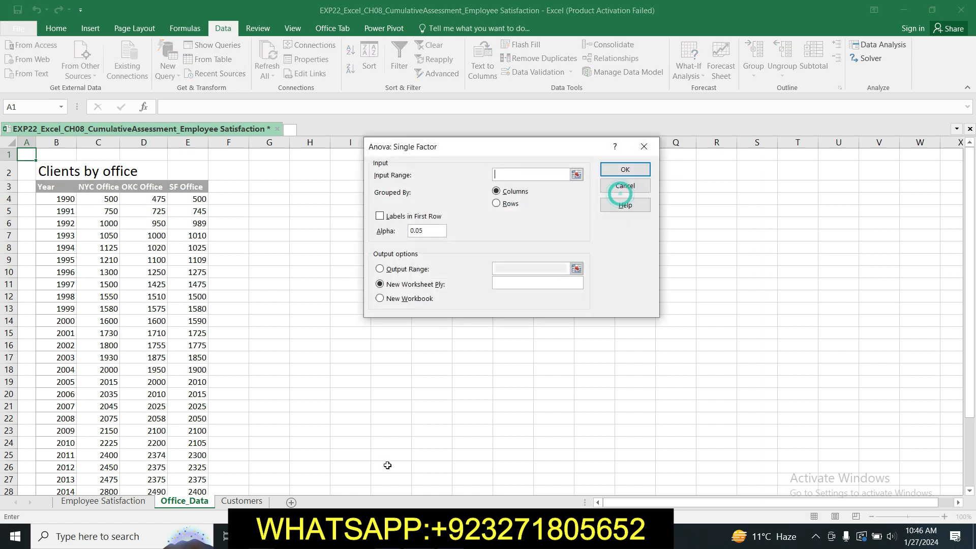
Step: Consult the step 8 instructions in Word and set the ANOVA input range in Excel to C3:E35 on Office_Data
left_click(363, 536)
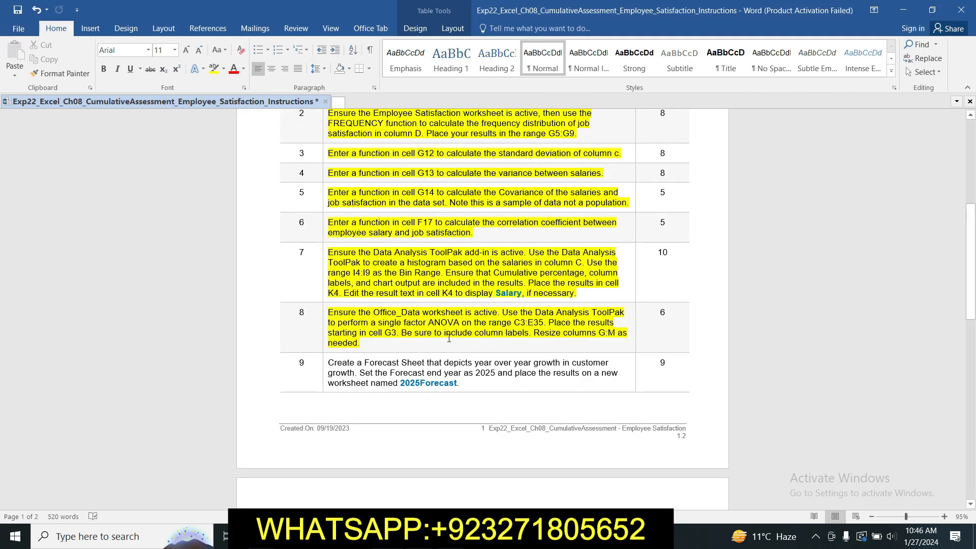
left_click(526, 323)
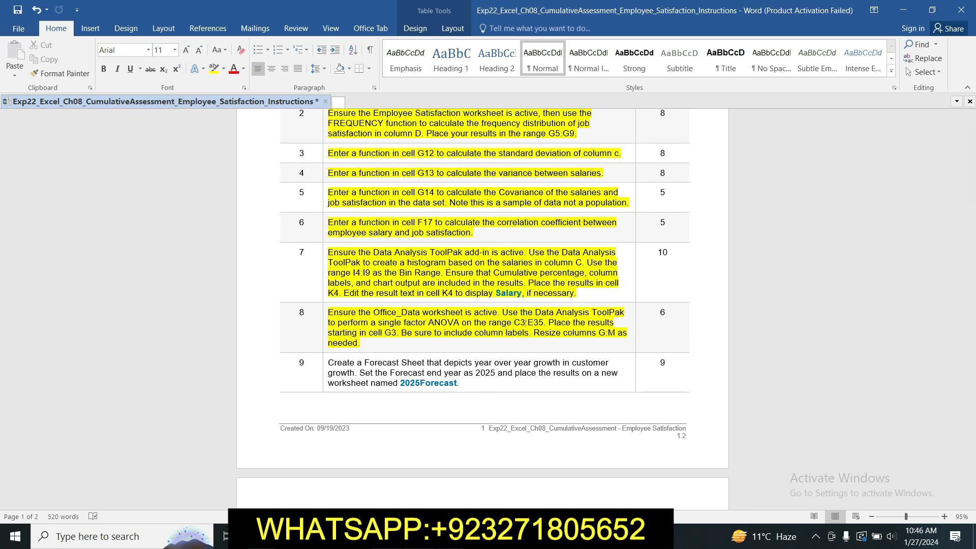
key("alt+Tab")
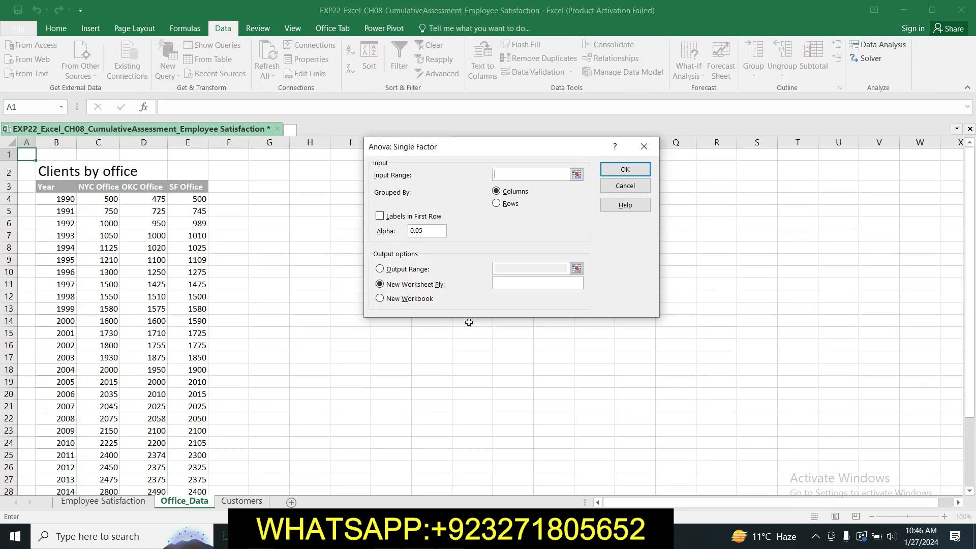
left_click(577, 175)
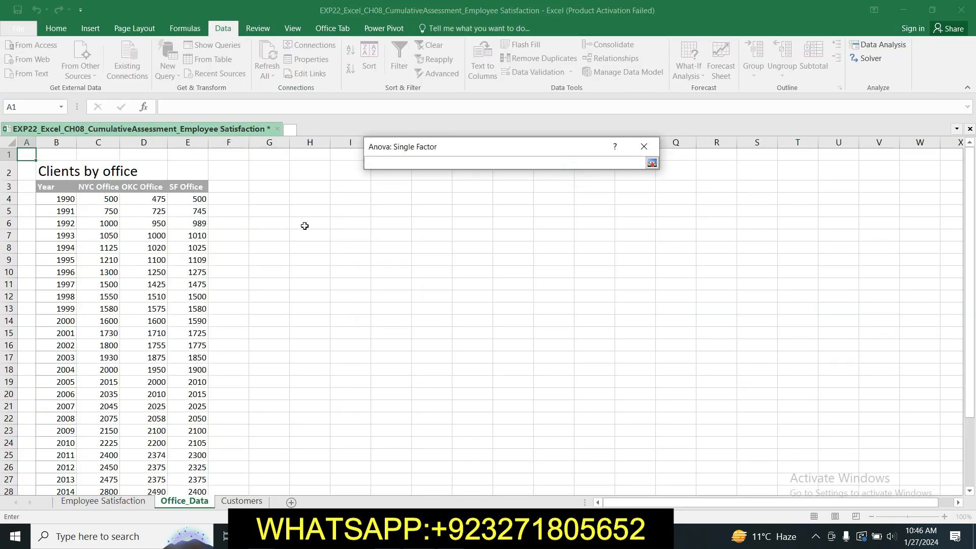
left_click_drag(97, 187, 175, 482)
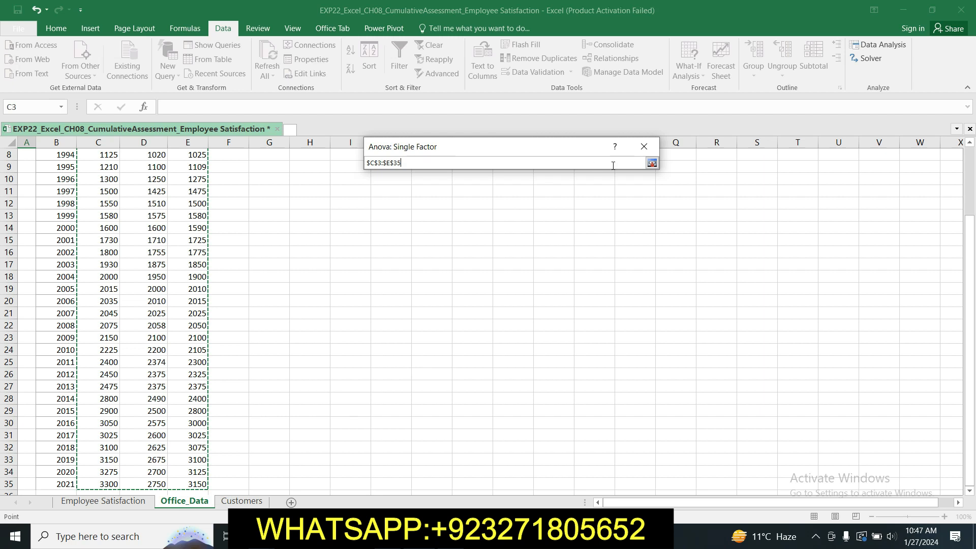
left_click(651, 163)
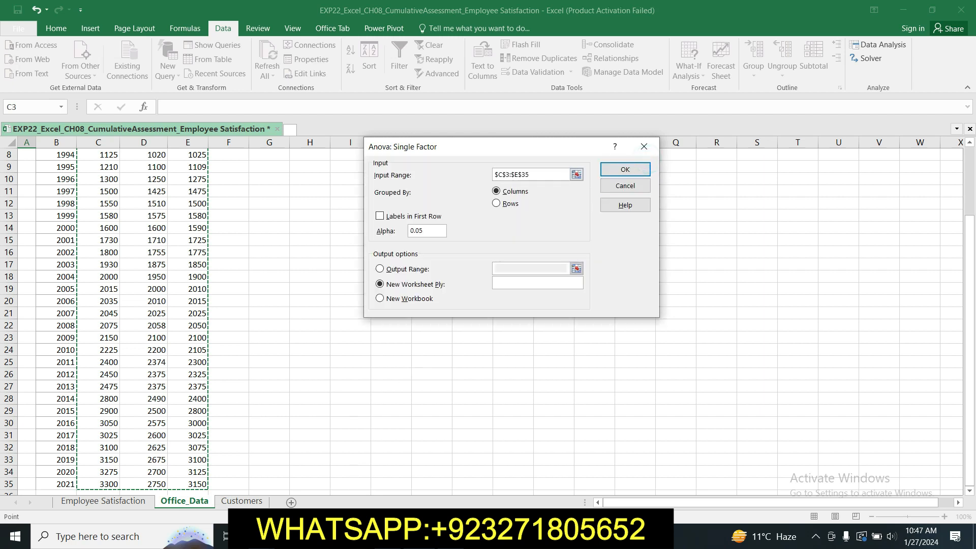
Step: Check the results location in the Word instructions and set the ANOVA output range in Excel to cell G3
key("alt+Tab")
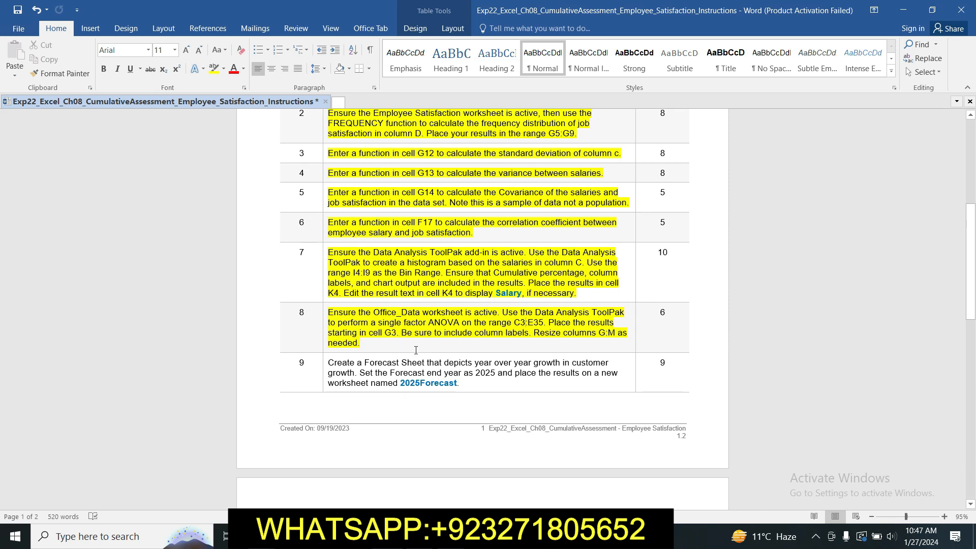
key("alt+Tab")
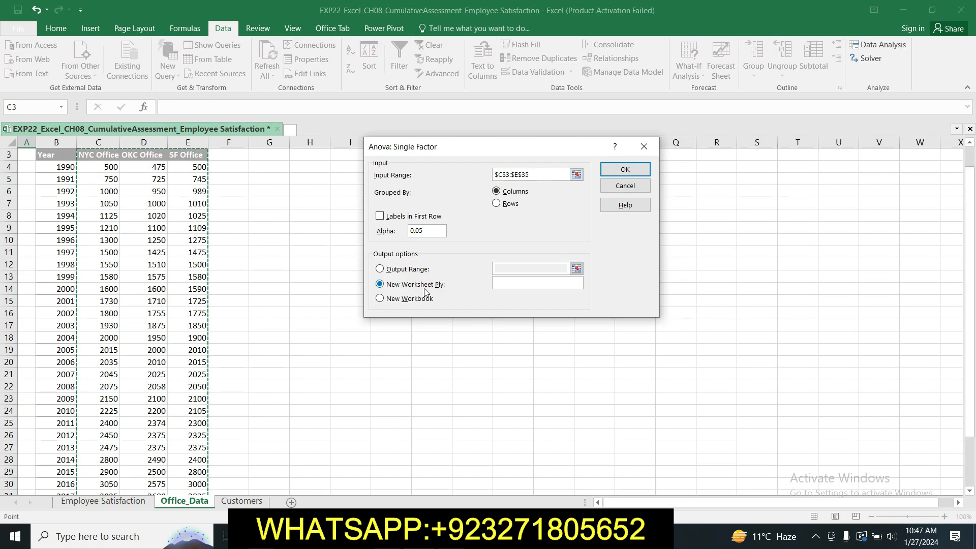
left_click(381, 269)
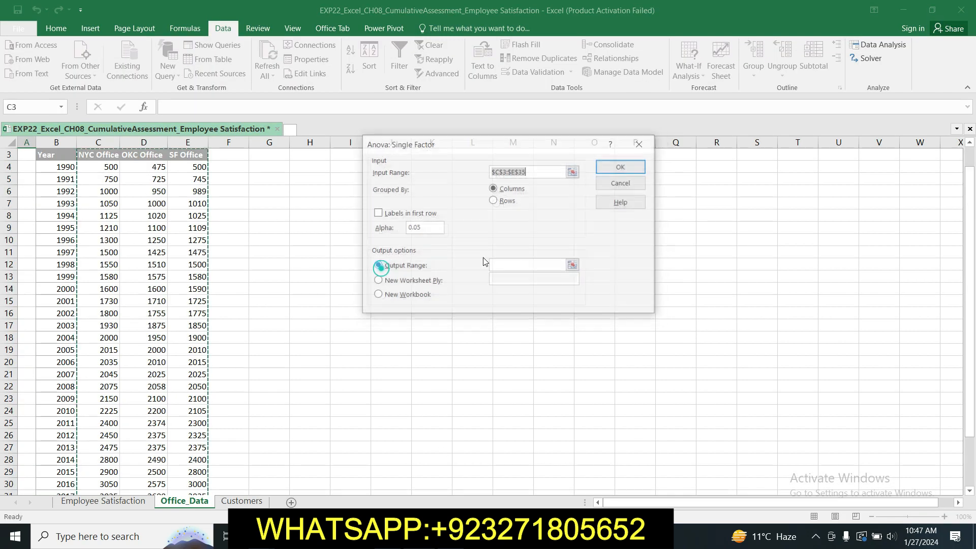
left_click(573, 266)
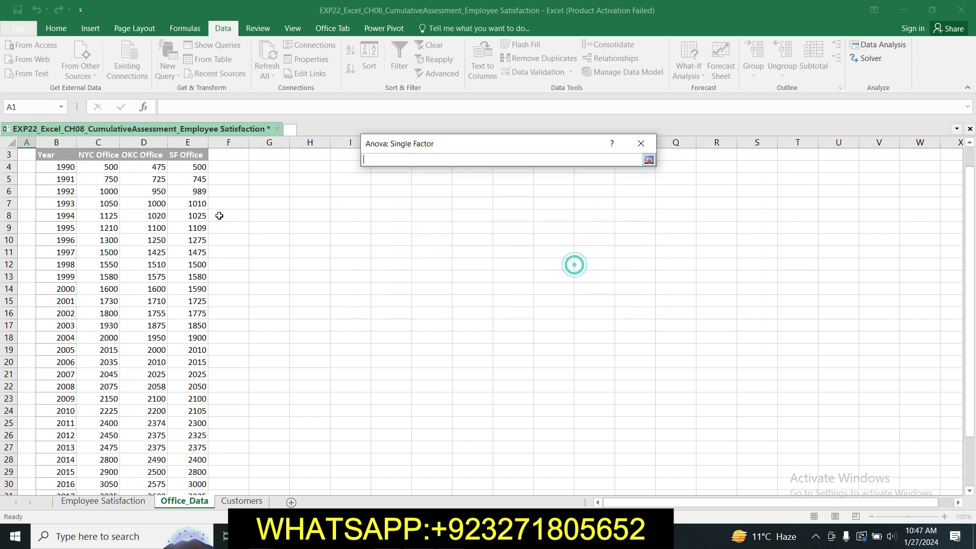
left_click(267, 158)
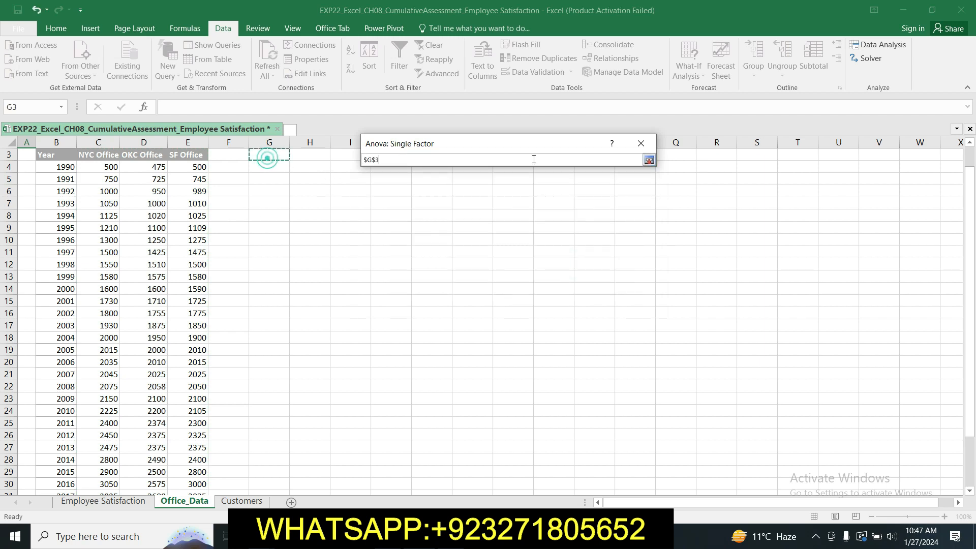
left_click(648, 160)
Step: Enable labels in the first row as the Word instructions require and generate the single factor ANOVA in Excel
left_click(430, 536)
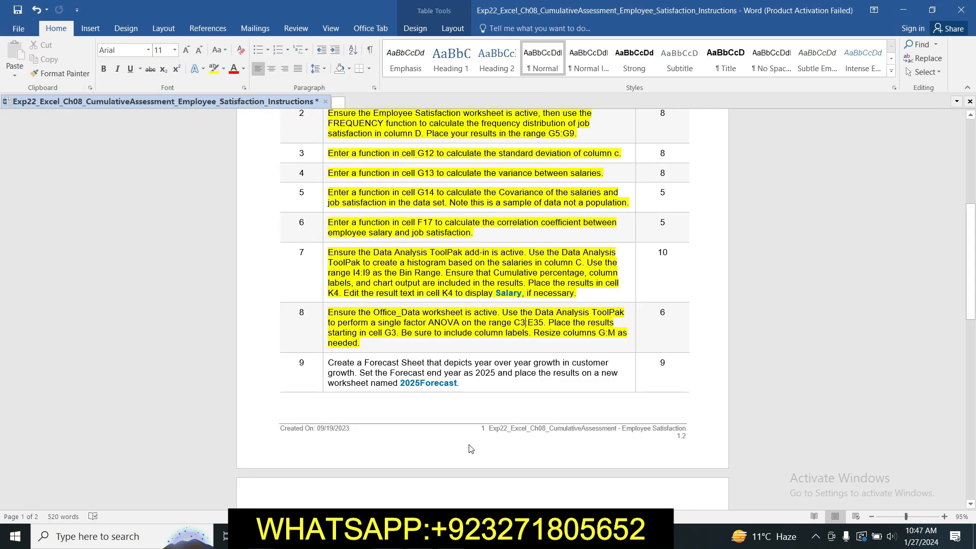
left_click(430, 535)
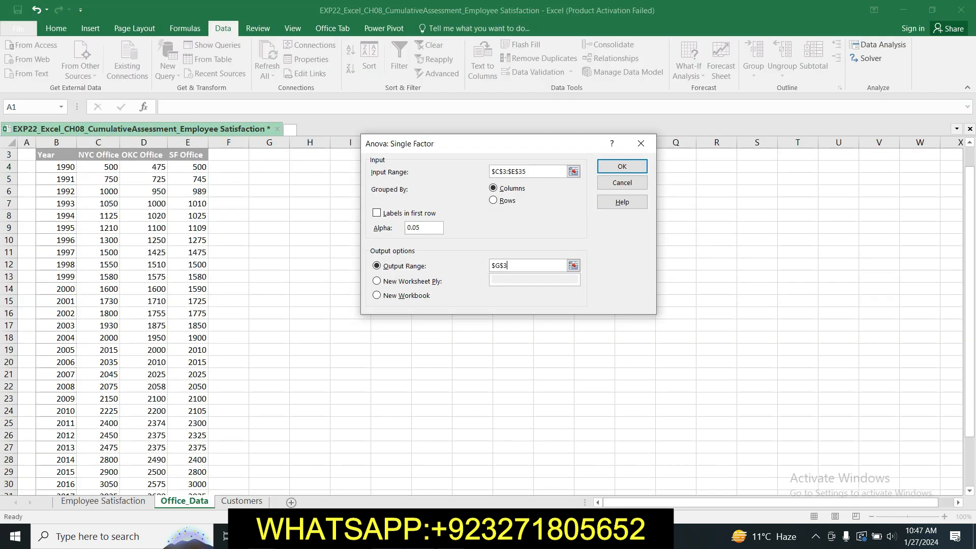
left_click(380, 215)
left_click(430, 536)
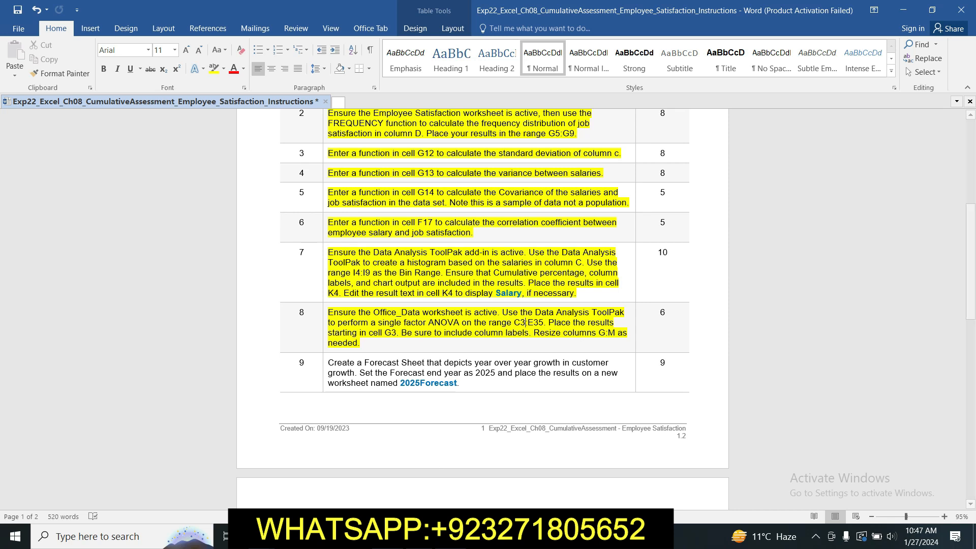
left_click(430, 536)
left_click(622, 166)
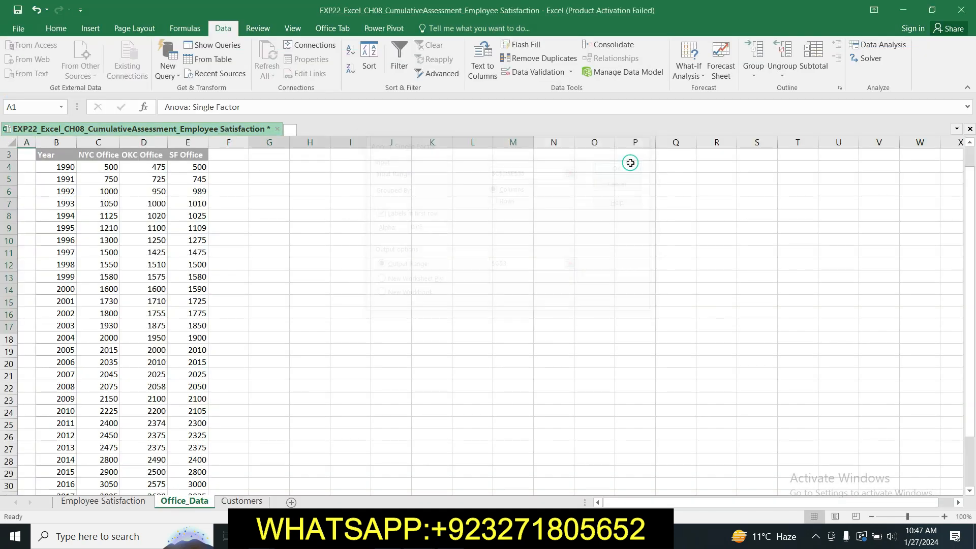
left_click(580, 231)
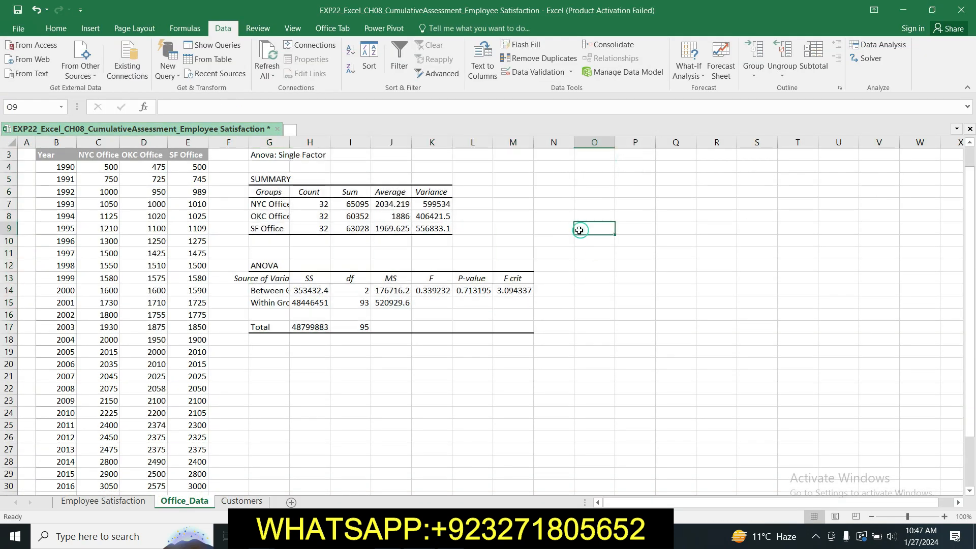
Step: AutoFit the width of columns G:M containing the ANOVA results on Office_Data
left_click_drag(268, 142, 501, 168)
right_click(462, 167)
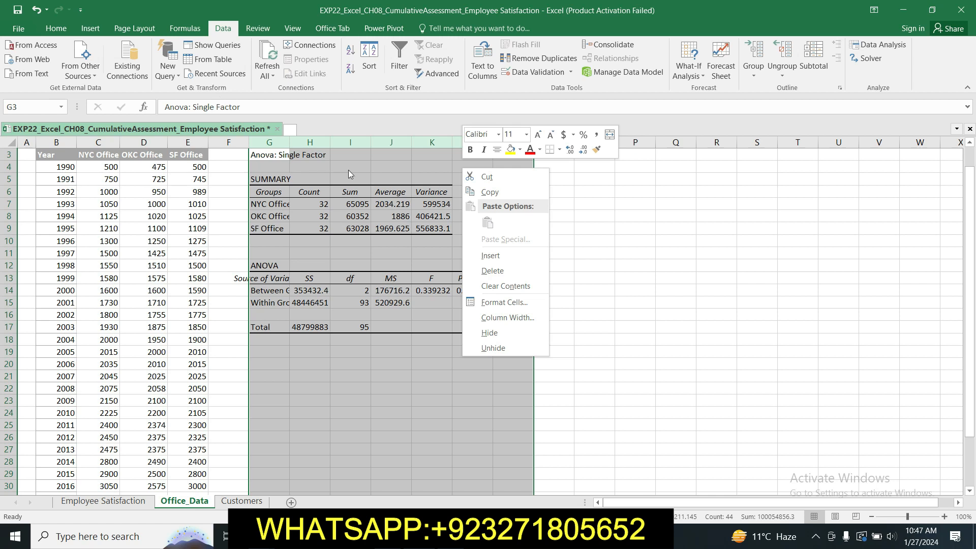
left_click(570, 241)
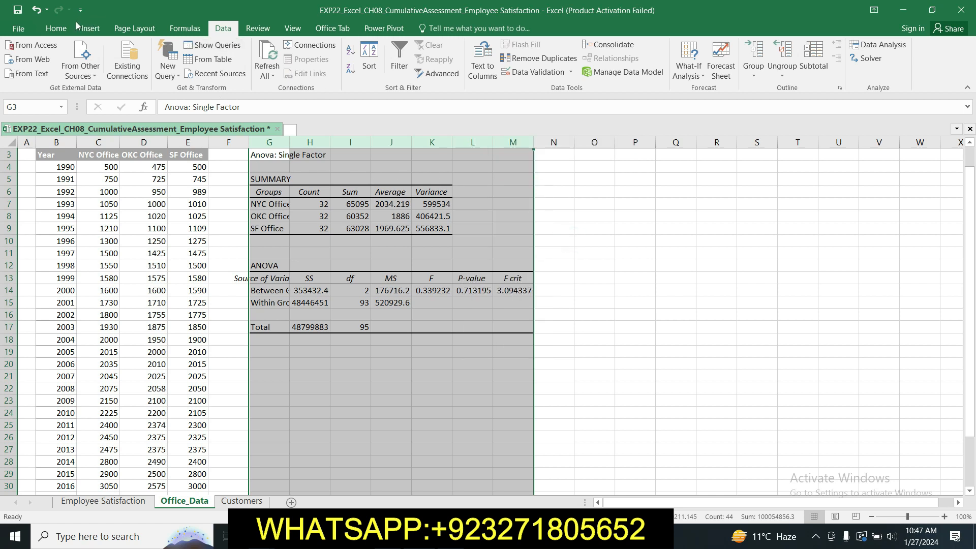
left_click(56, 28)
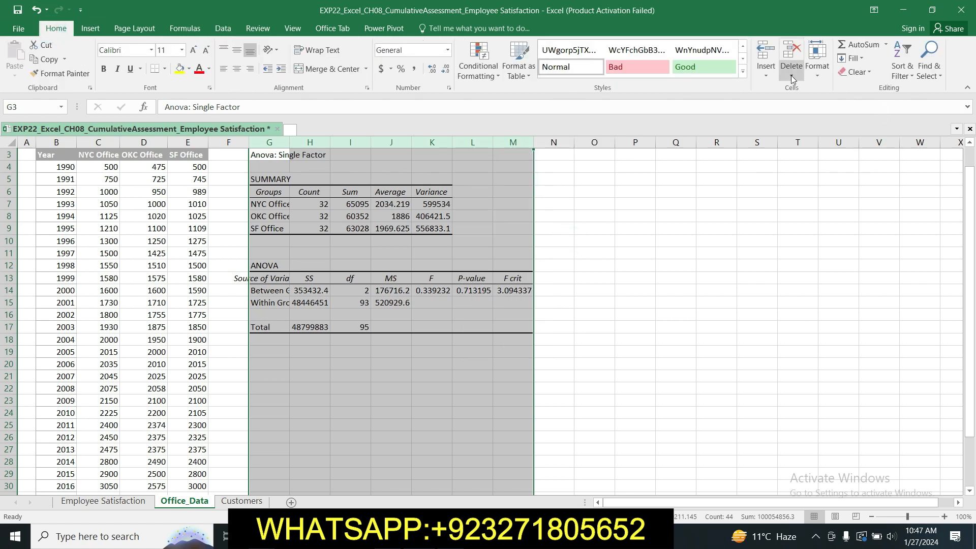
left_click(817, 59)
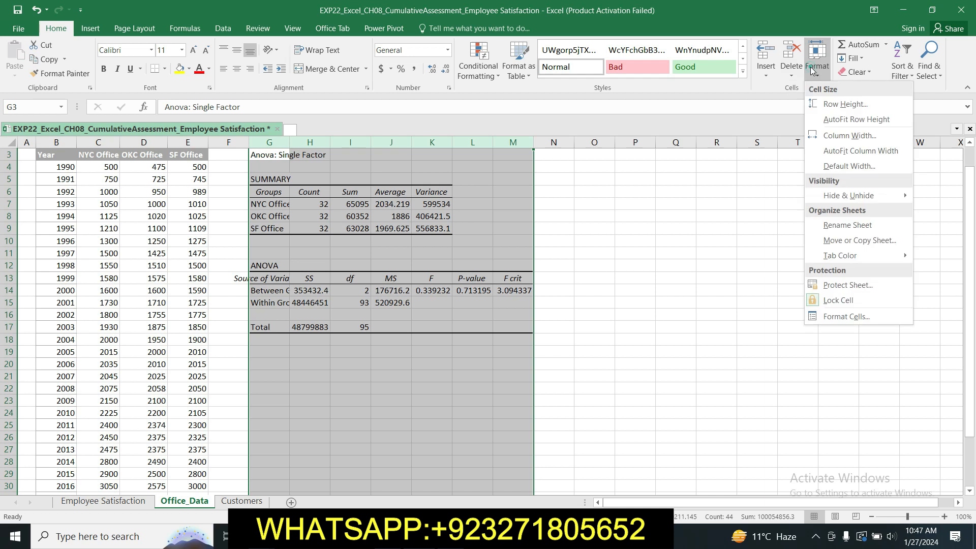
left_click(852, 152)
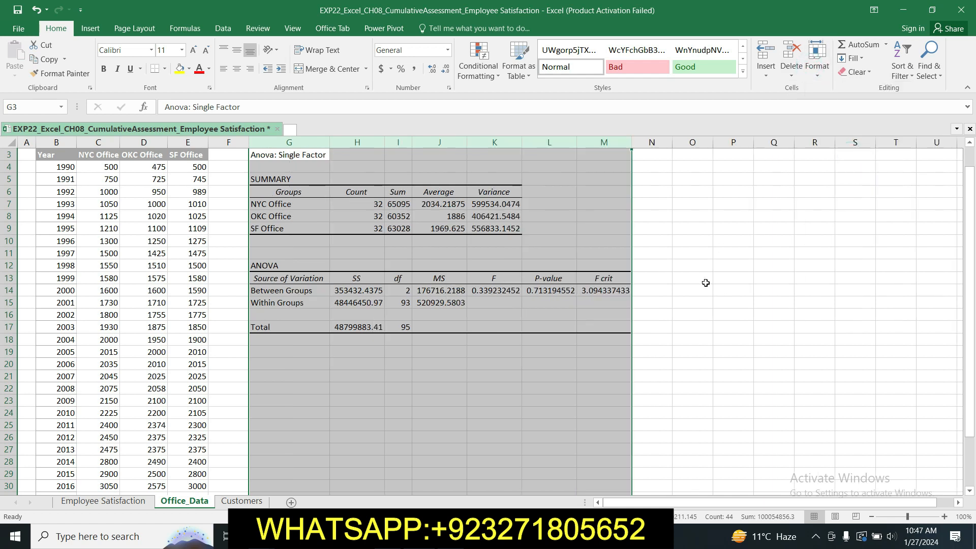
left_click(682, 253)
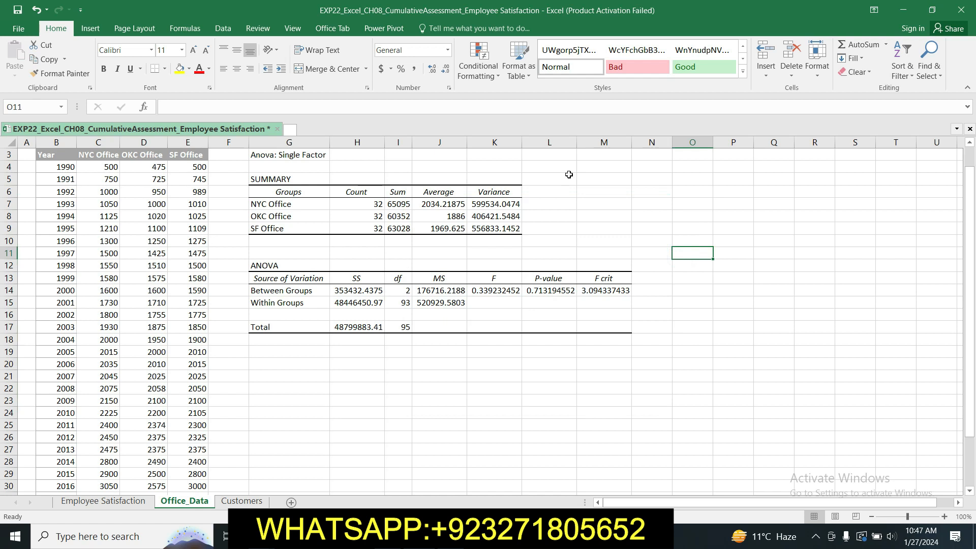
Step: Switch to the Word instructions and review the remaining assessment steps through step 17
key("alt+Tab")
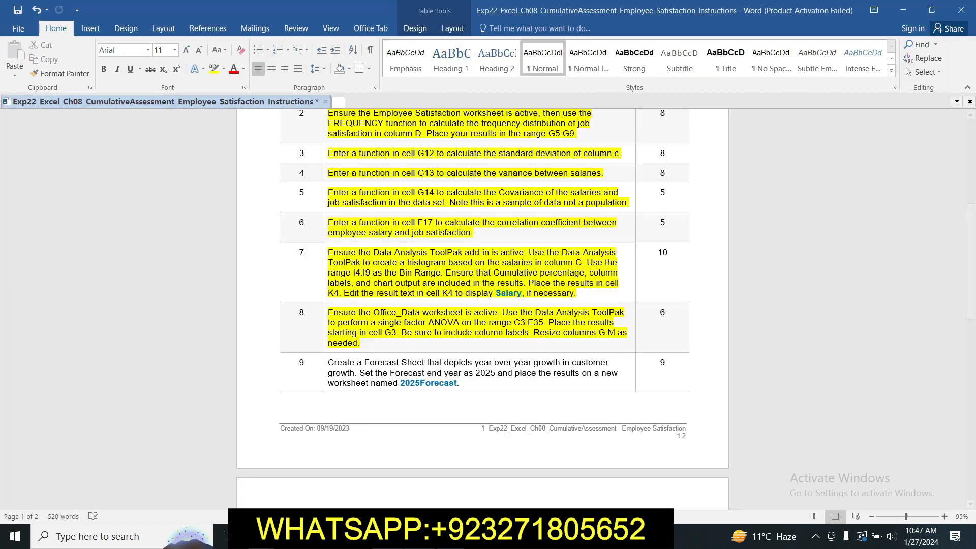
left_click_drag(971, 242, 974, 399)
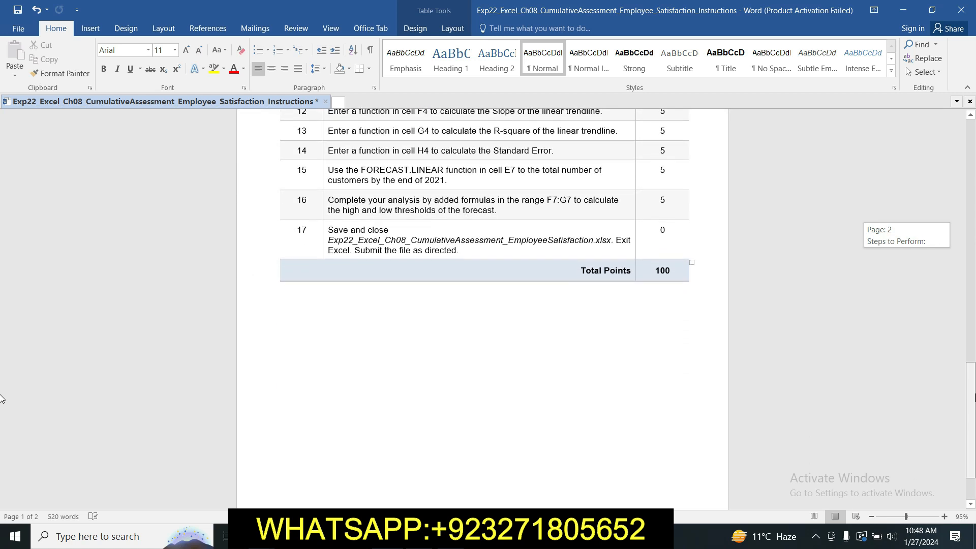